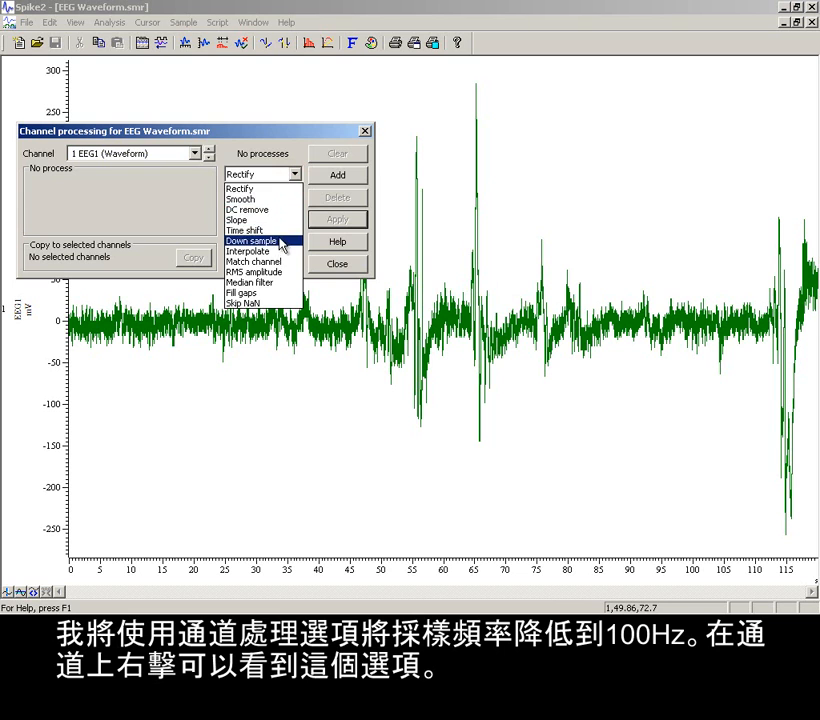
Step: Downsample channel 1 EEG1 to one point in 10, and check its rate in the channel information
{"action": "left_click", "coordinate": [324, 177]}
{"action": "left_click", "coordinate": [189, 181]}
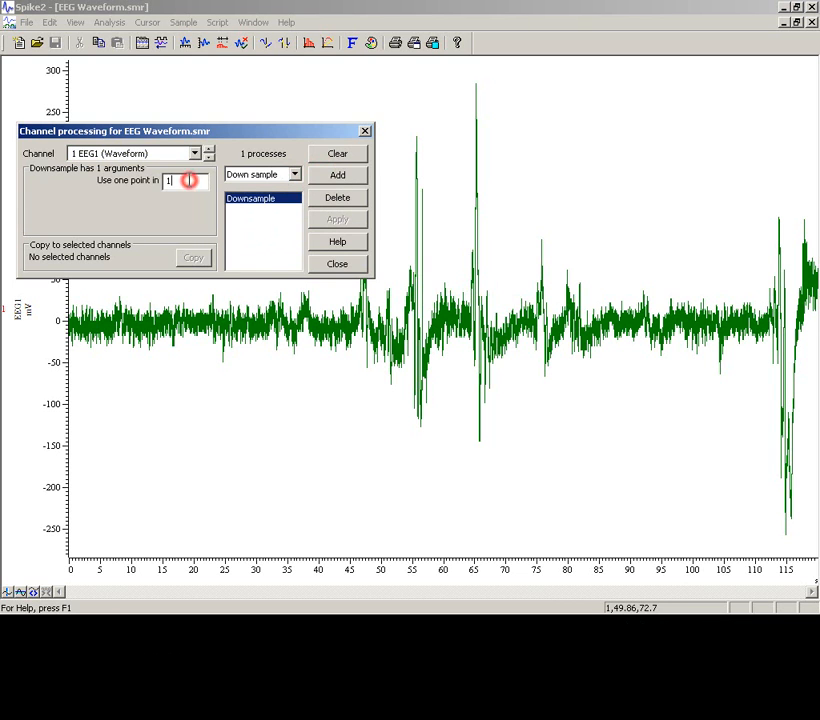
{"action": "type", "text": "0"}
{"action": "left_click", "coordinate": [326, 222]}
{"action": "left_click", "coordinate": [337, 266]}
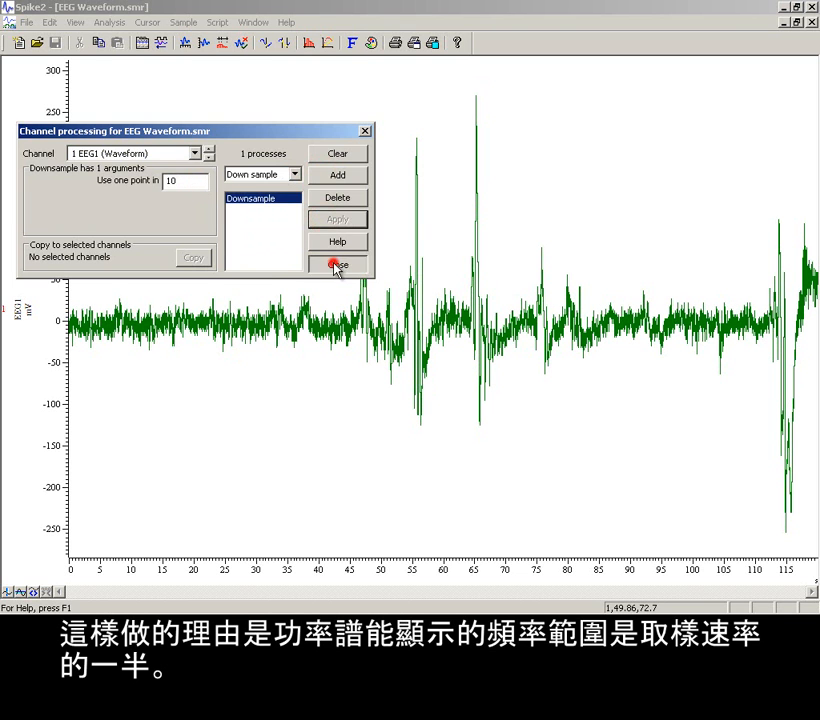
{"action": "double_click", "coordinate": [28, 305]}
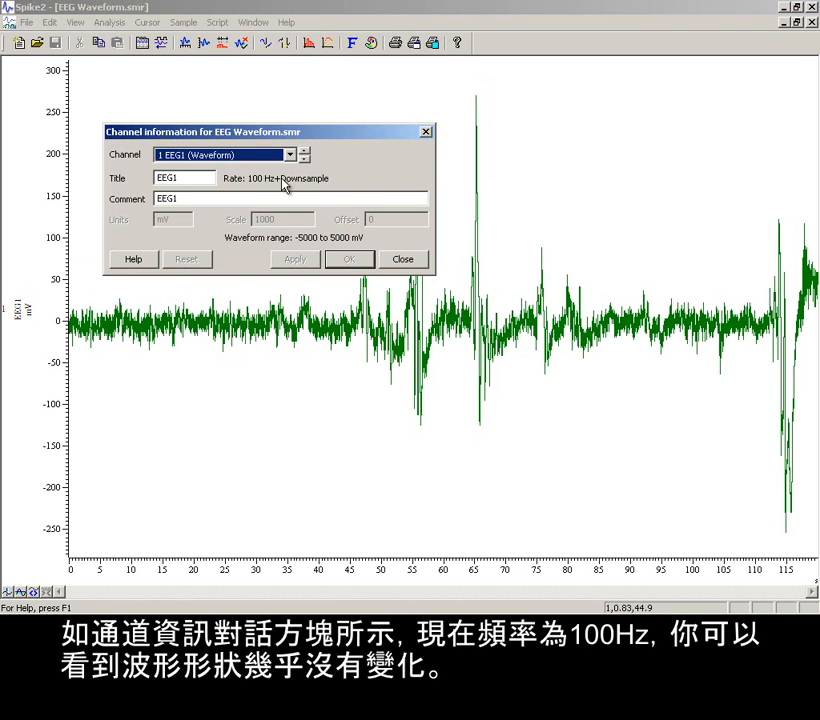
{"action": "left_click", "coordinate": [404, 259]}
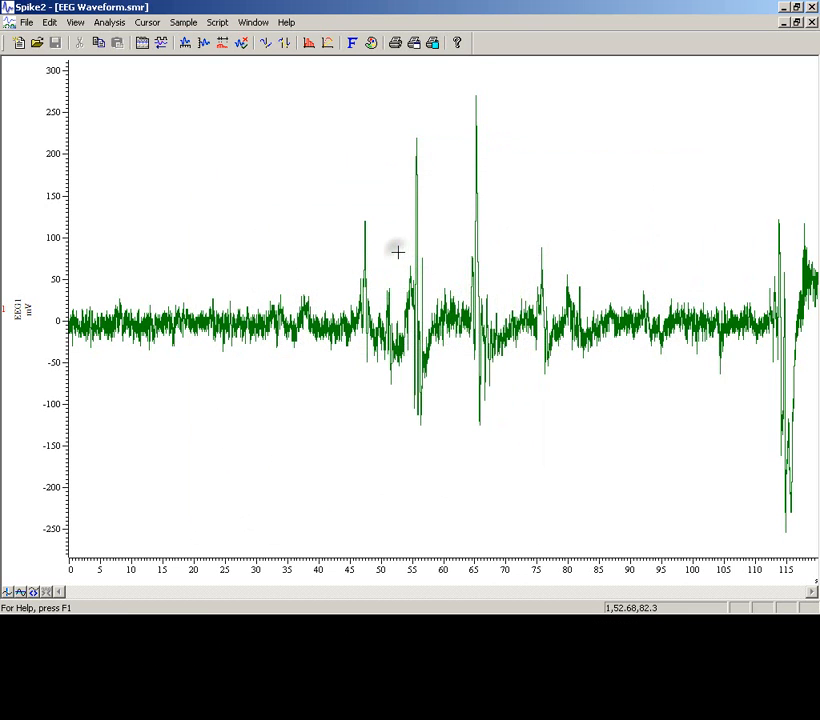
Step: Duplicate channel 1 and check the sampling rate of the duplicate in its channel information
{"action": "right_click", "coordinate": [399, 257]}
{"action": "mouse_move", "coordinate": [419, 261]}
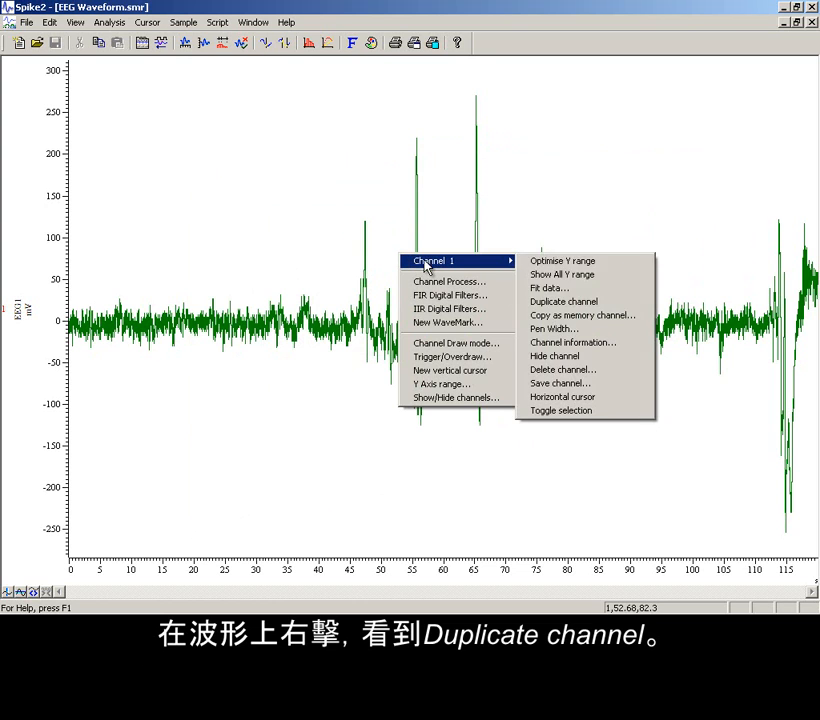
{"action": "left_click", "coordinate": [553, 302]}
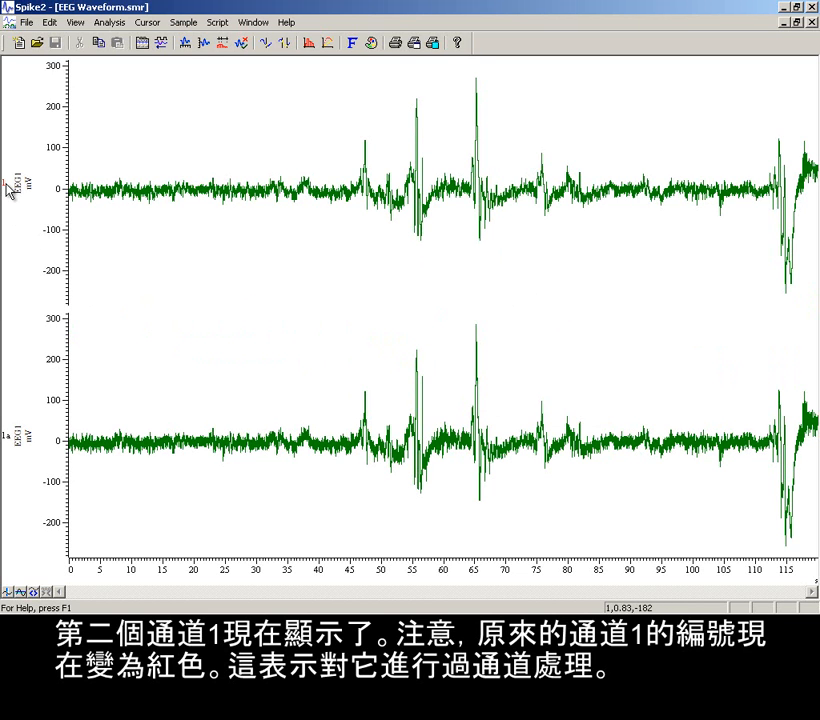
{"action": "double_click", "coordinate": [12, 438]}
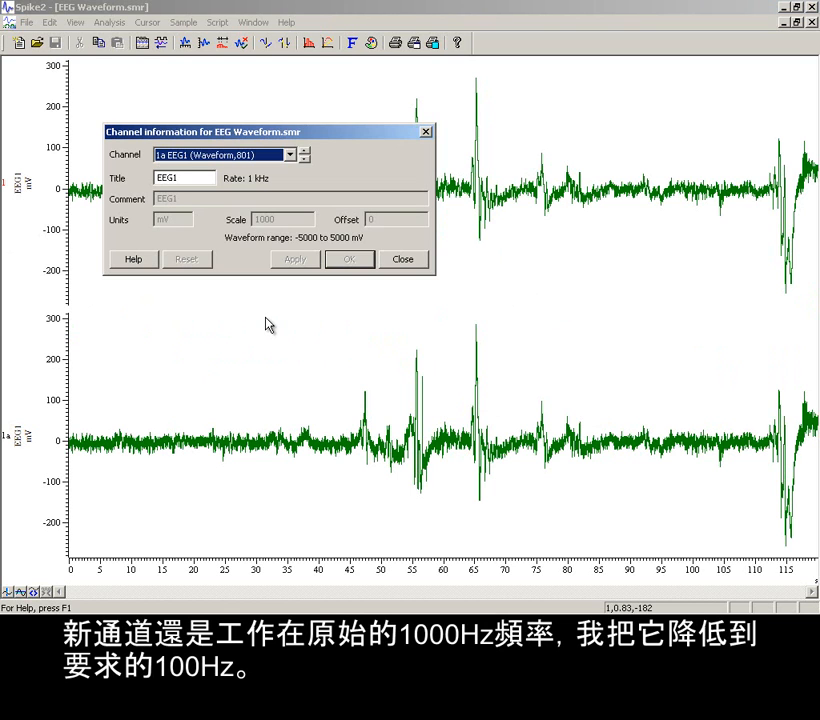
{"action": "left_click", "coordinate": [401, 260]}
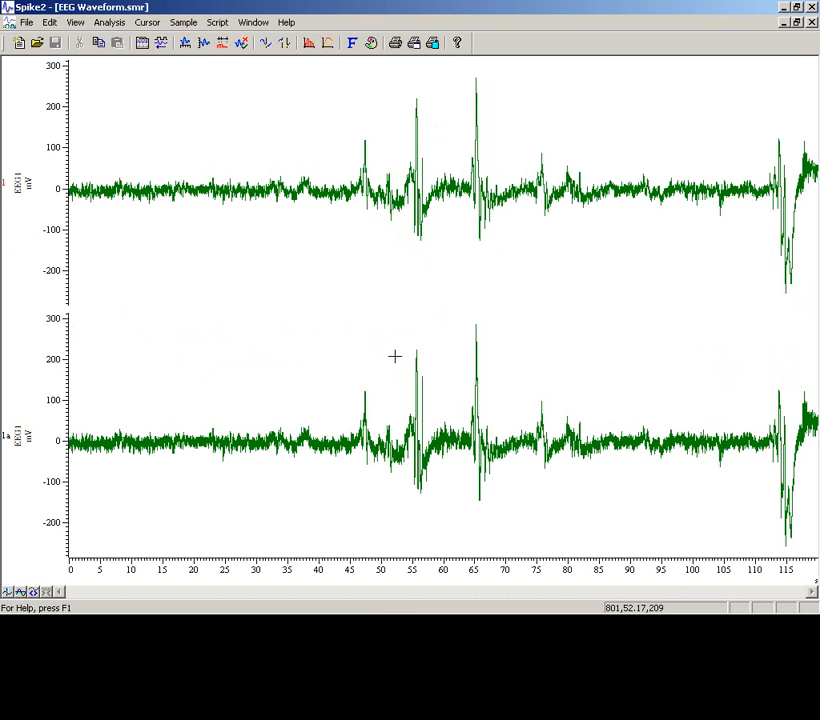
Step: Apply a Down sample process to duplicate channel 1a, using one point in 10
{"action": "right_click", "coordinate": [395, 393]}
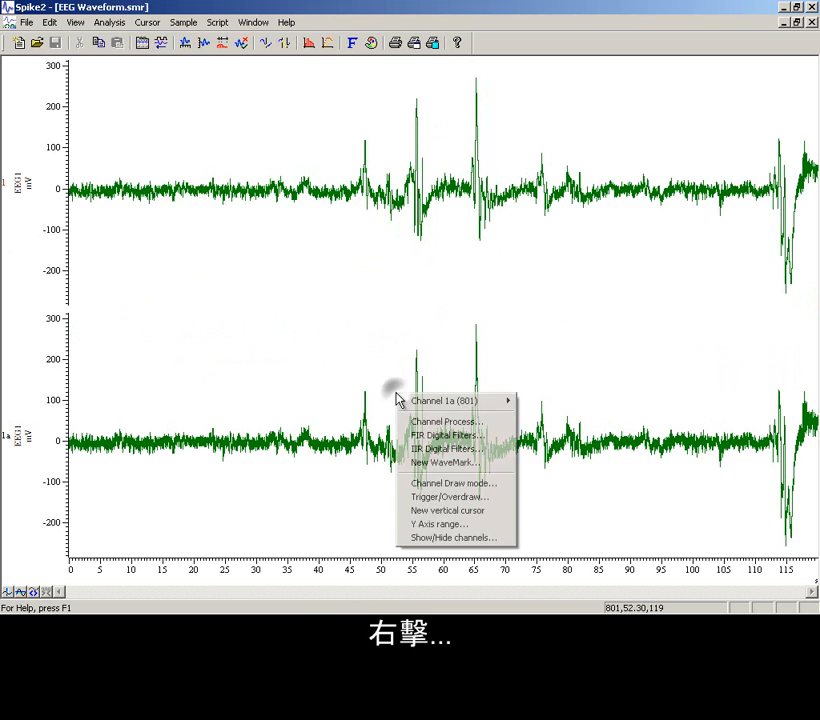
{"action": "left_click", "coordinate": [441, 423]}
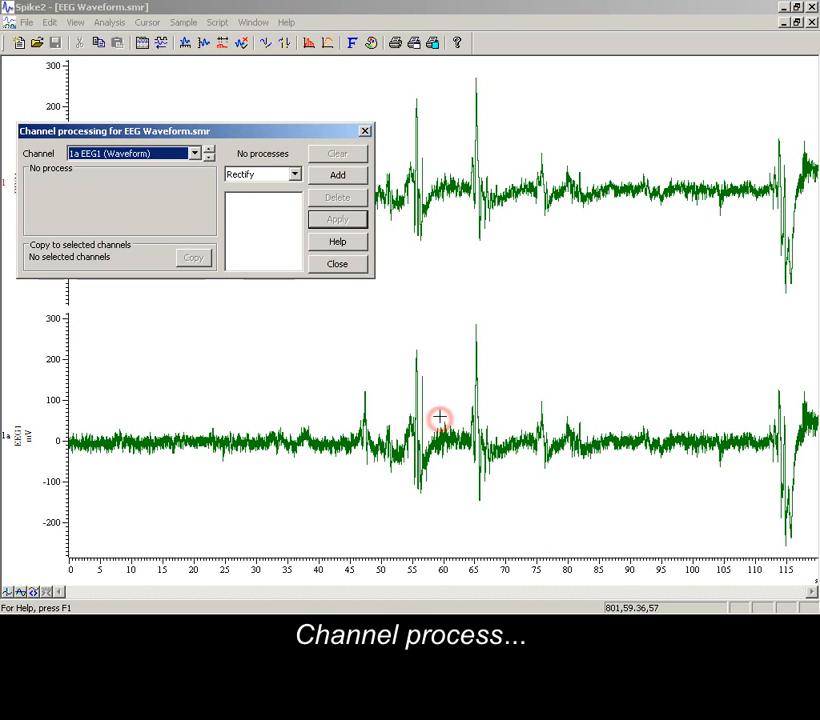
{"action": "left_click", "coordinate": [295, 178]}
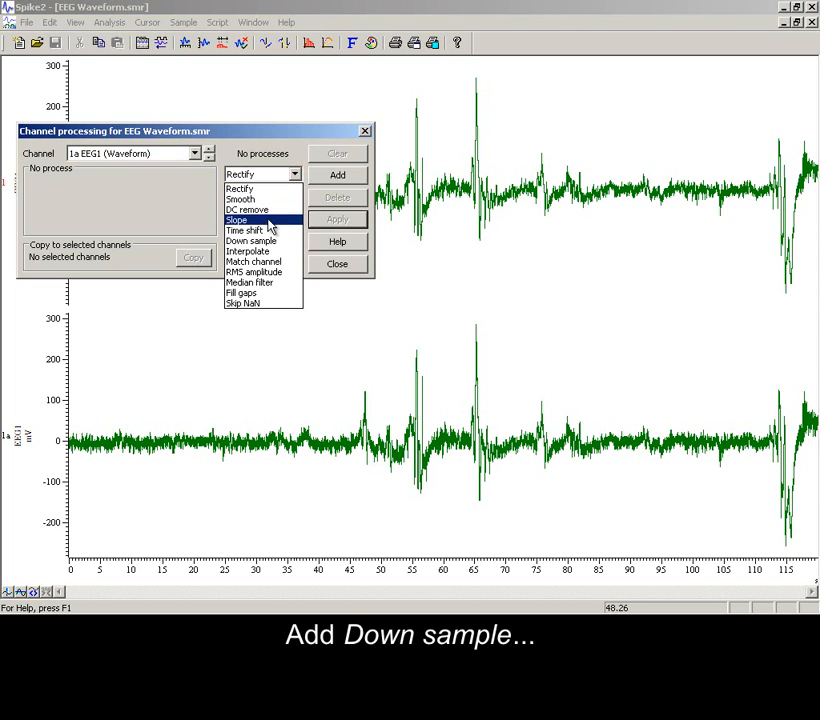
{"action": "left_click", "coordinate": [270, 241]}
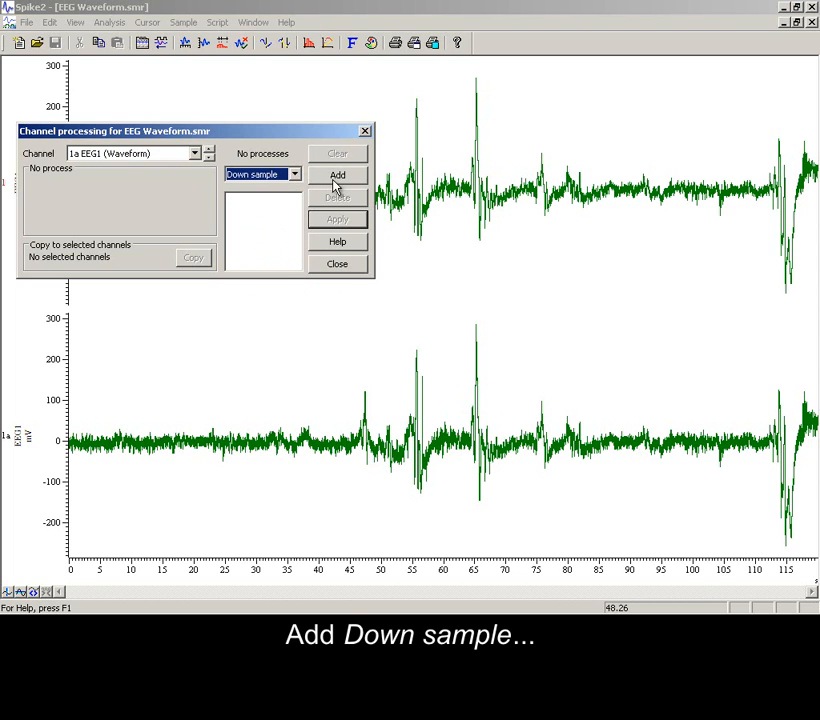
{"action": "left_click", "coordinate": [338, 176]}
{"action": "left_click", "coordinate": [190, 183]}
{"action": "type", "text": "0"}
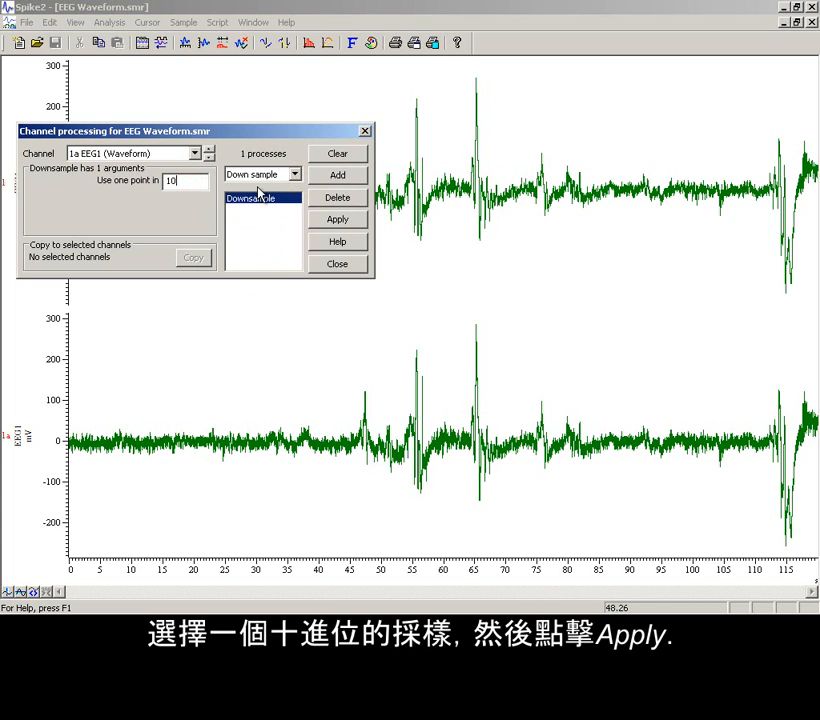
{"action": "left_click", "coordinate": [337, 220]}
{"action": "left_click", "coordinate": [340, 265]}
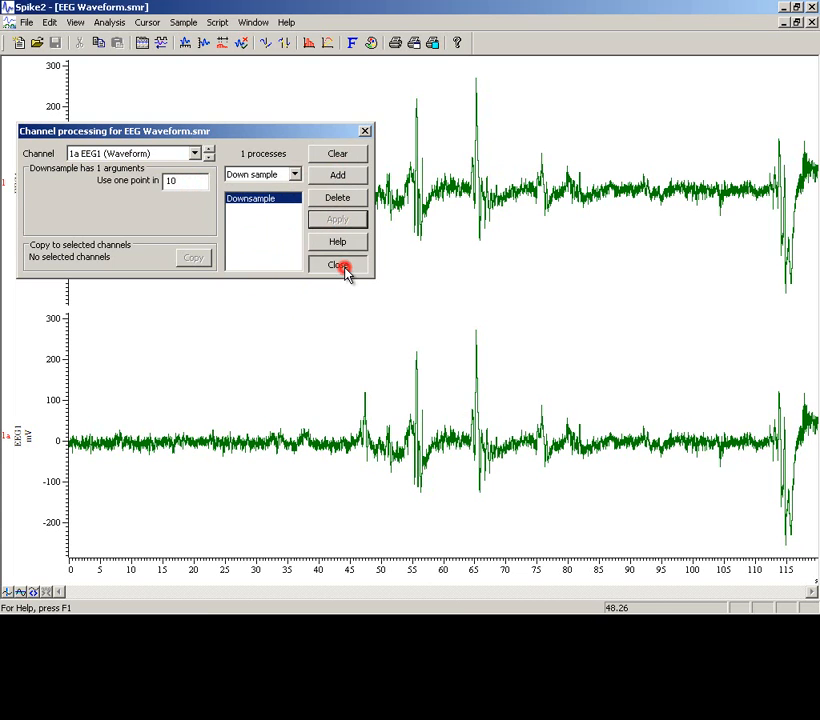
Step: Set the draw mode of channel 1a to Sonogram with a Hanning window and block size 256
{"action": "right_click", "coordinate": [384, 403]}
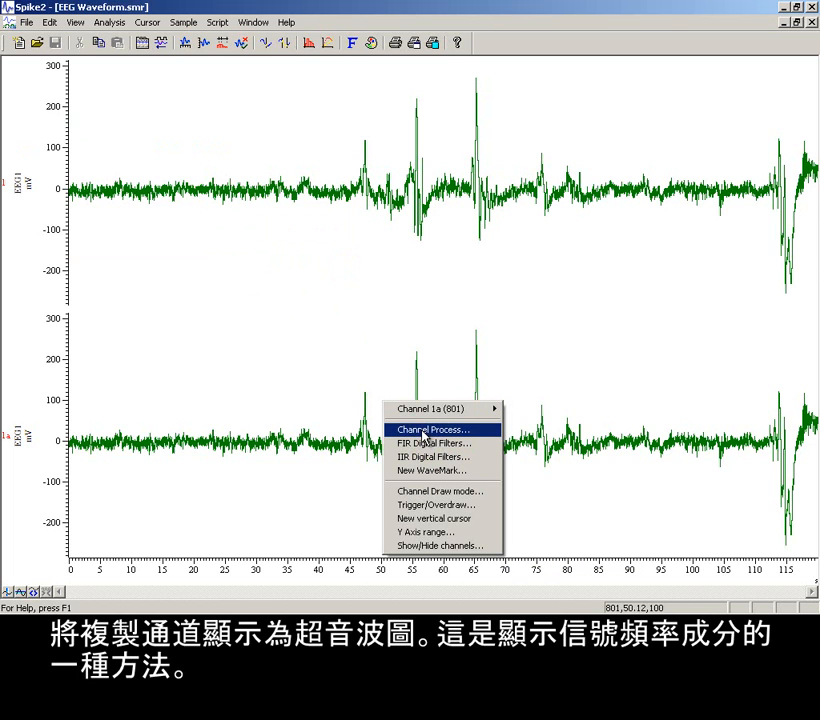
{"action": "mouse_move", "coordinate": [468, 413]}
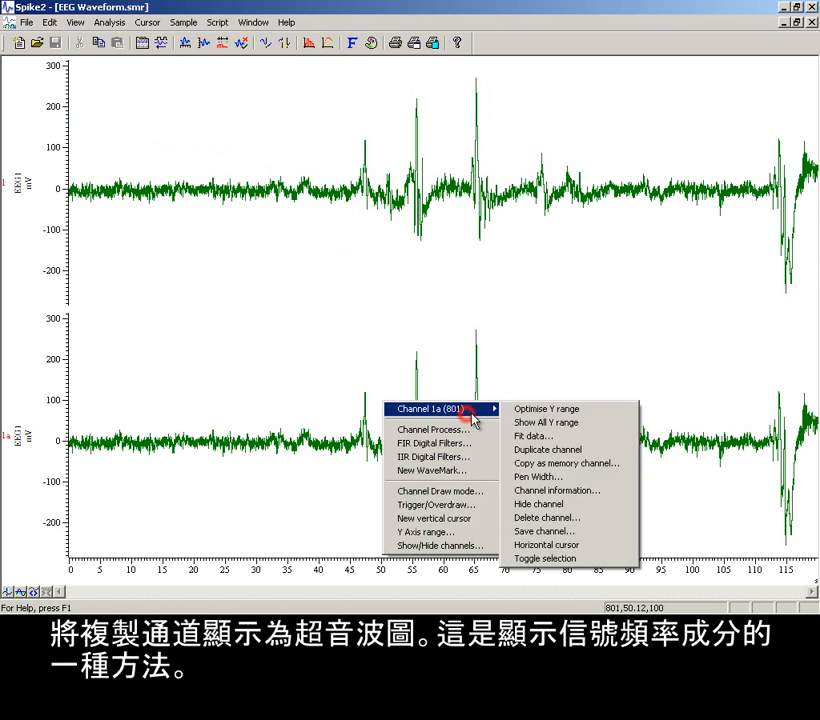
{"action": "left_click", "coordinate": [475, 500]}
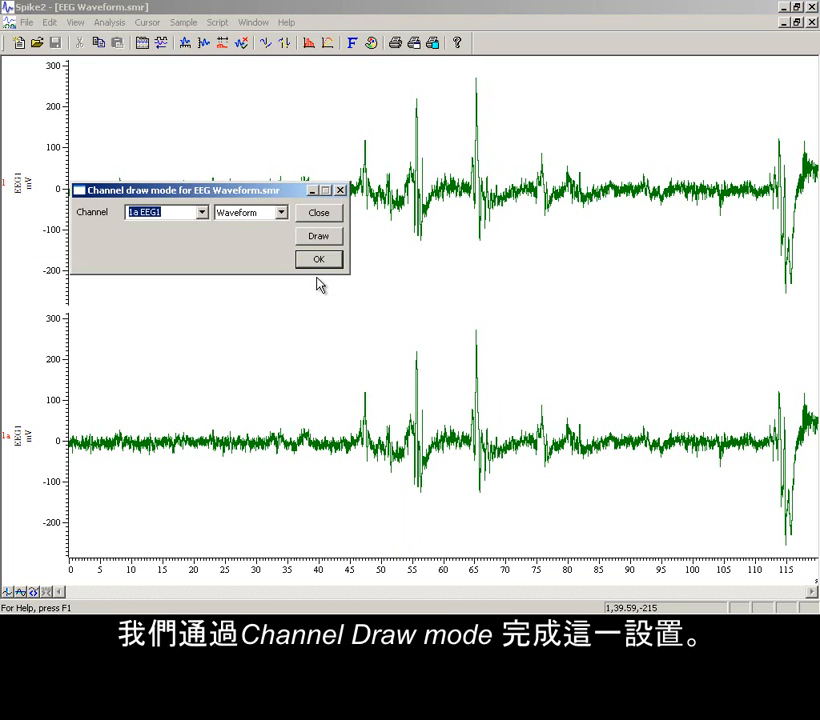
{"action": "left_click", "coordinate": [281, 212]}
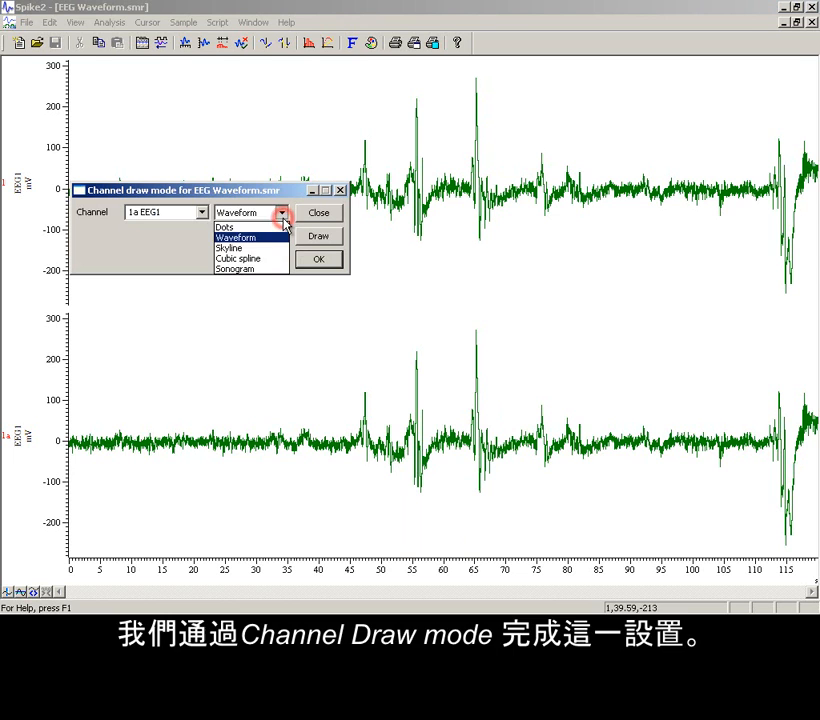
{"action": "left_click", "coordinate": [268, 270]}
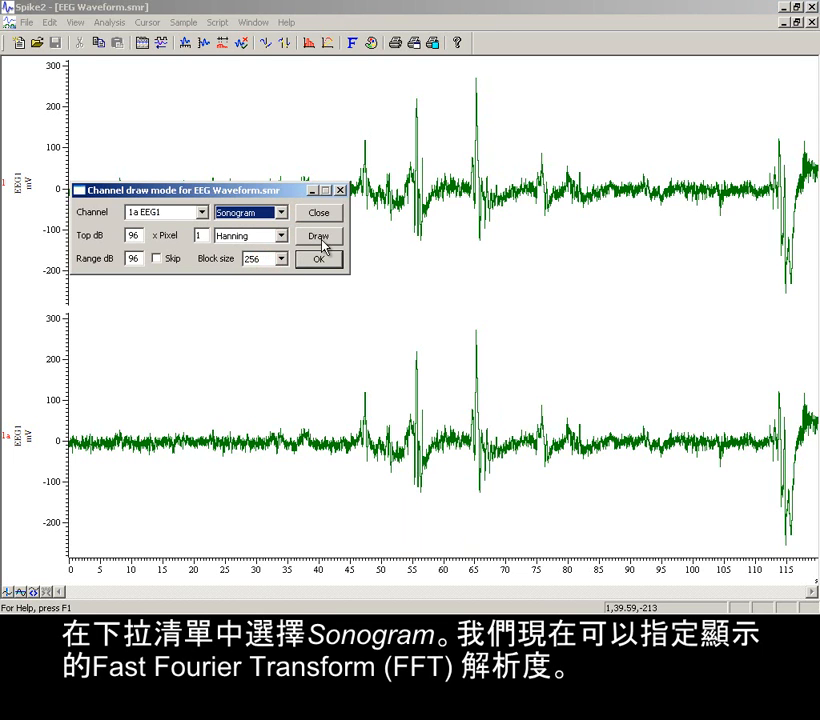
{"action": "left_click", "coordinate": [322, 240]}
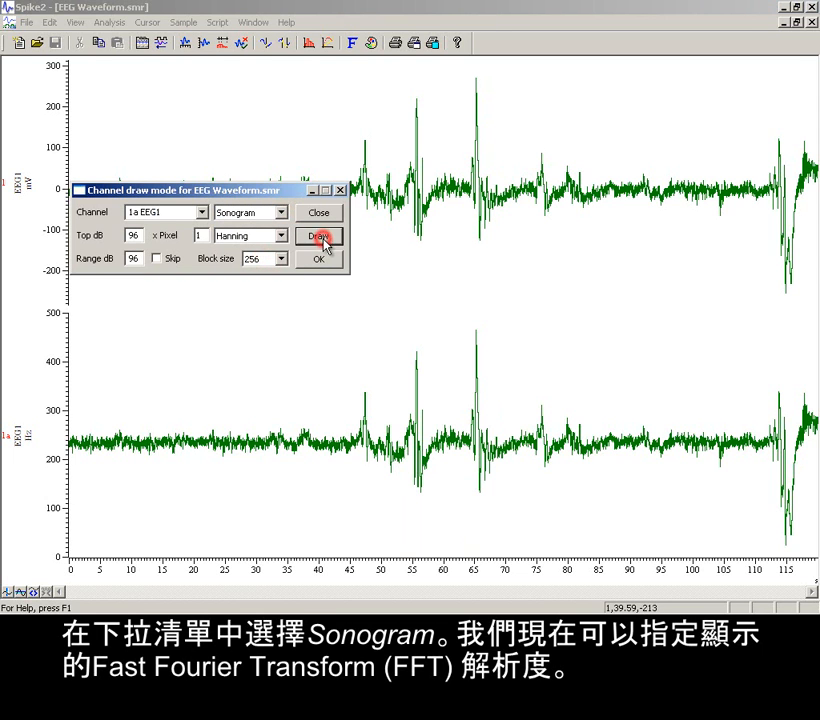
{"action": "left_click", "coordinate": [319, 260]}
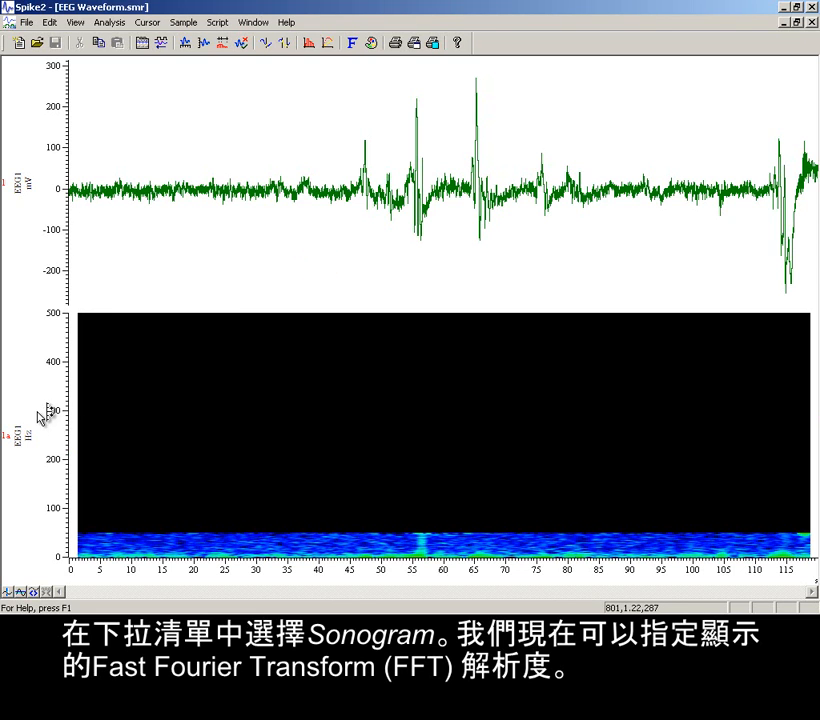
Step: Optimise the Y range of the channel 1a sonogram and zoom the time axis to about 45 to 70 s
{"action": "double_click", "coordinate": [60, 408]}
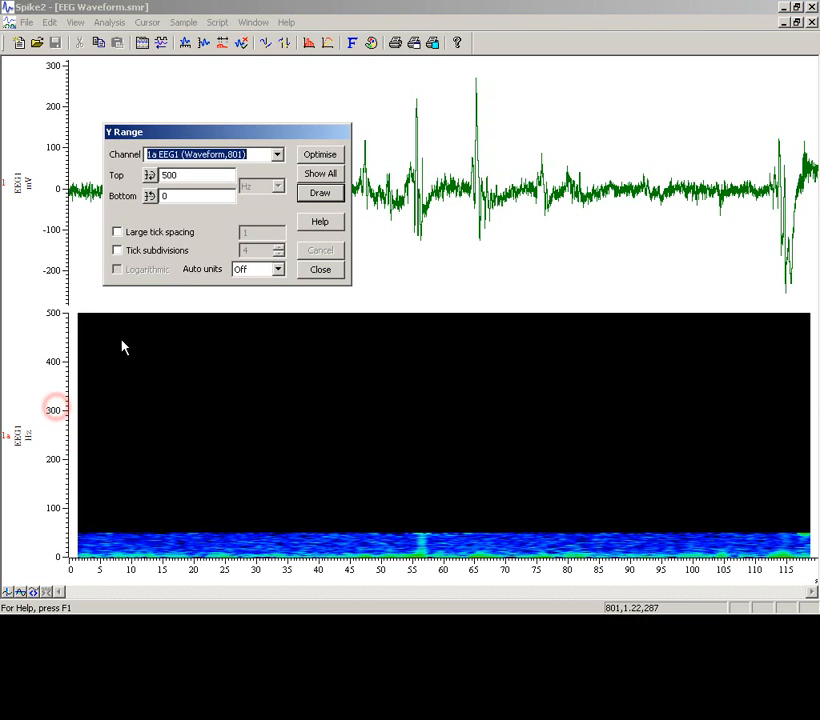
{"action": "left_click", "coordinate": [326, 157]}
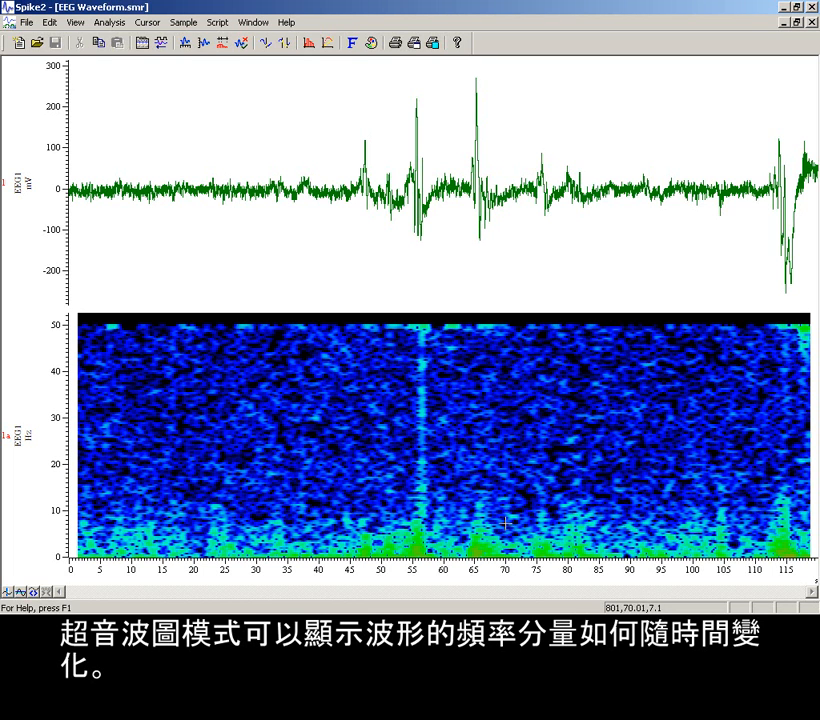
{"action": "left_click_drag", "start_coordinate": [351, 150], "coordinate": [503, 152]}
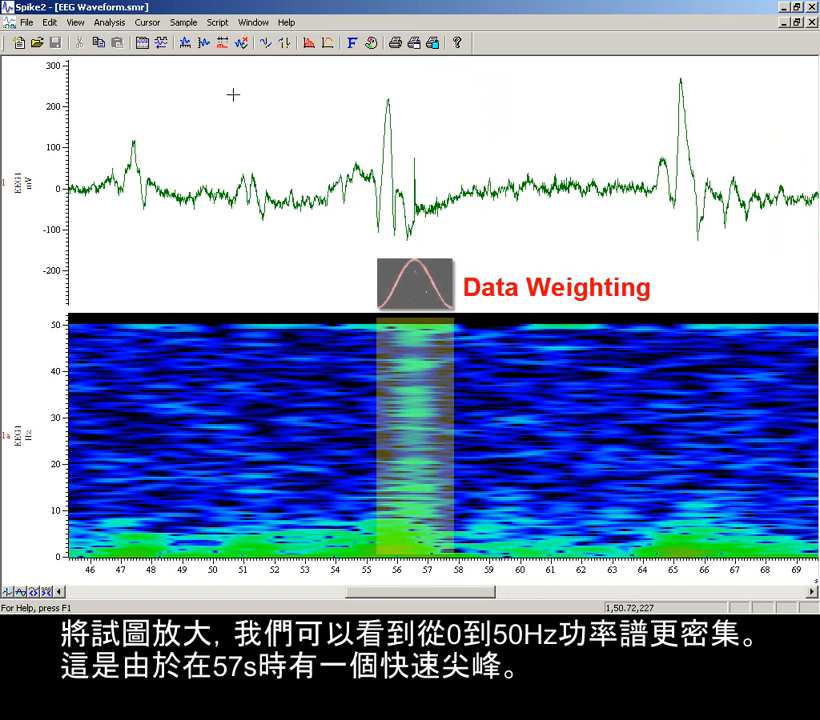
Step: Create a new virtual channel that uses manual settings with a sample interval of 1/4 s
{"action": "left_click", "coordinate": [109, 24]}
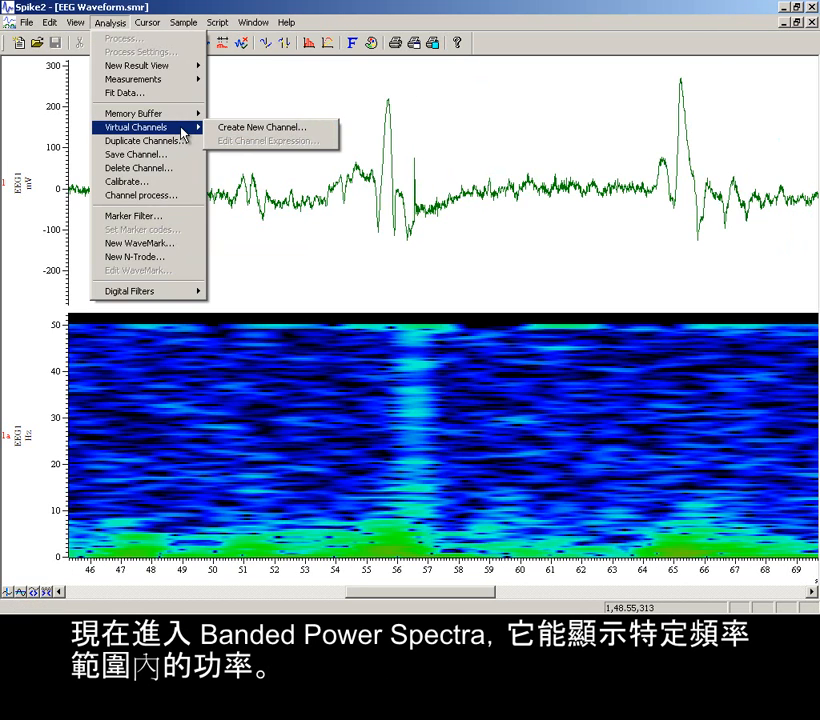
{"action": "left_click", "coordinate": [227, 126]}
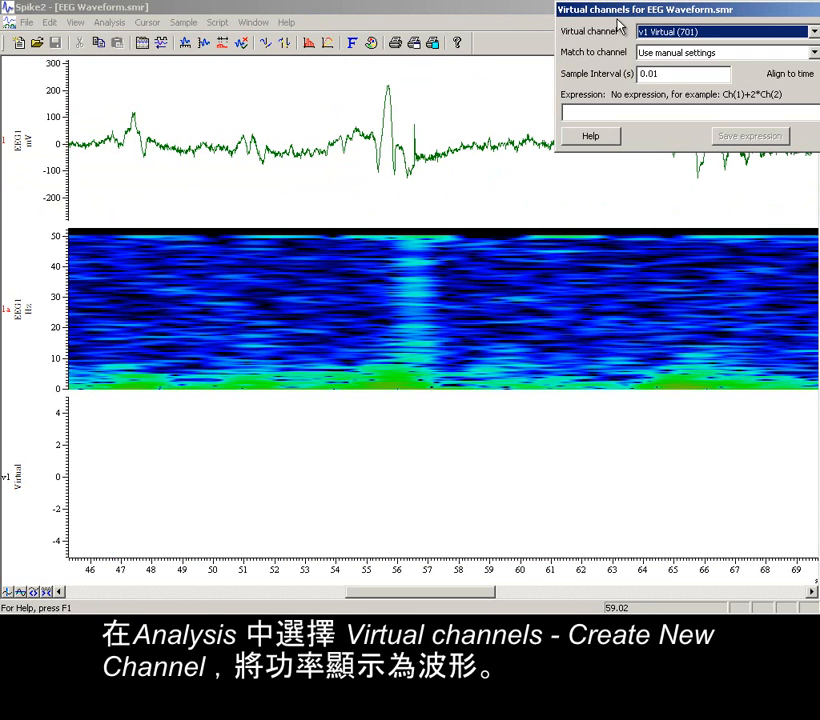
{"action": "left_click_drag", "start_coordinate": [650, 12], "coordinate": [484, 178]}
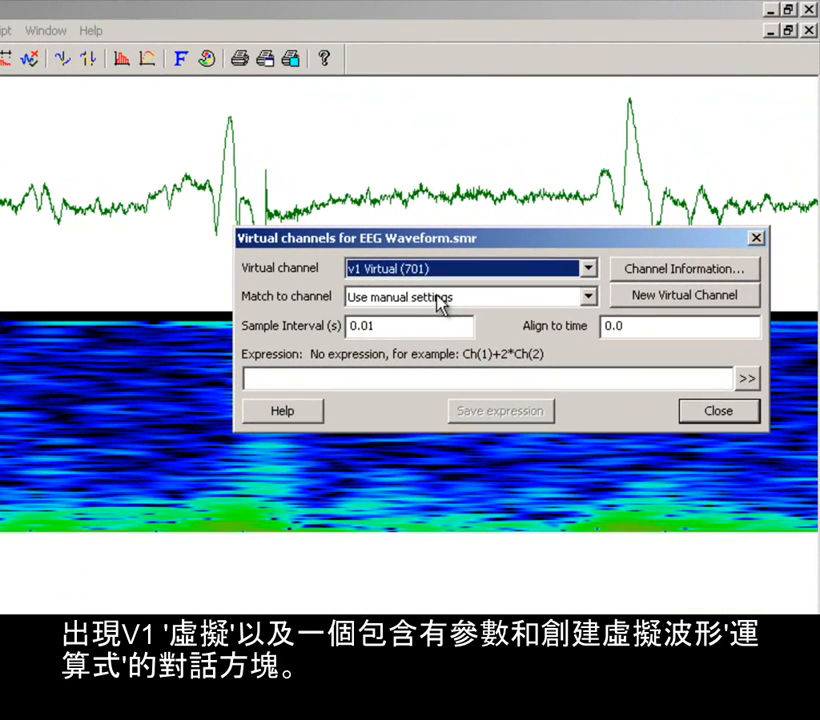
{"action": "left_click", "coordinate": [541, 218]}
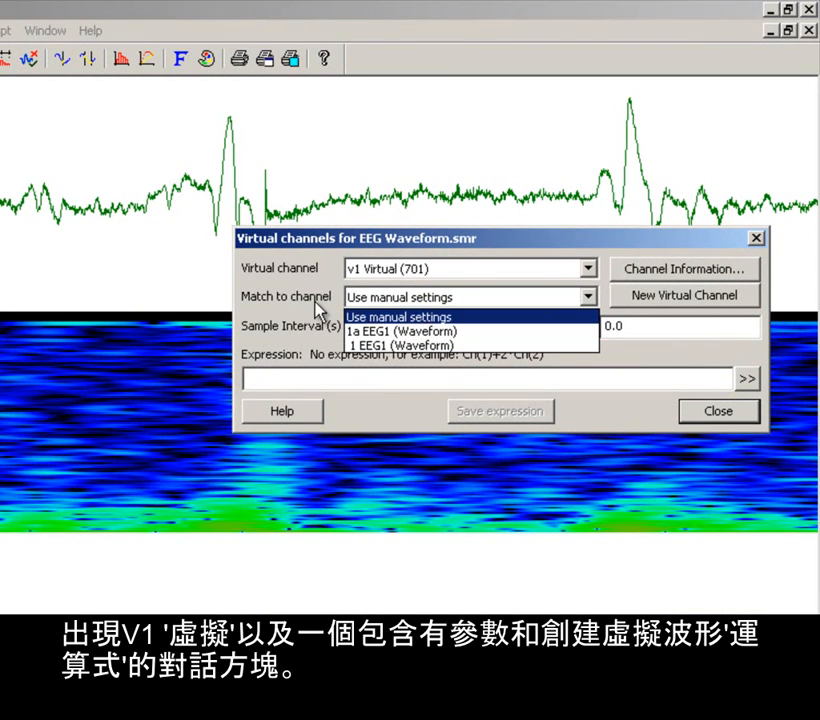
{"action": "left_click", "coordinate": [365, 317]}
{"action": "left_click_drag", "start_coordinate": [379, 326], "coordinate": [326, 342]}
{"action": "type", "text": "1/4"}
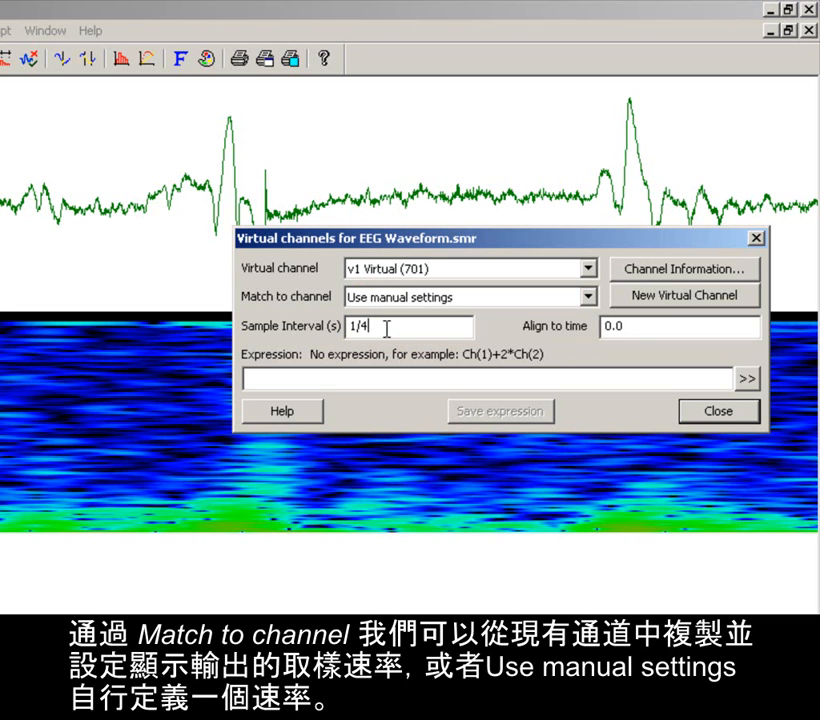
Step: Start a Power in band spectral expression for the virtual channel with 1 EEG1 (Waveform) as the input channel
{"action": "left_click", "coordinate": [363, 376]}
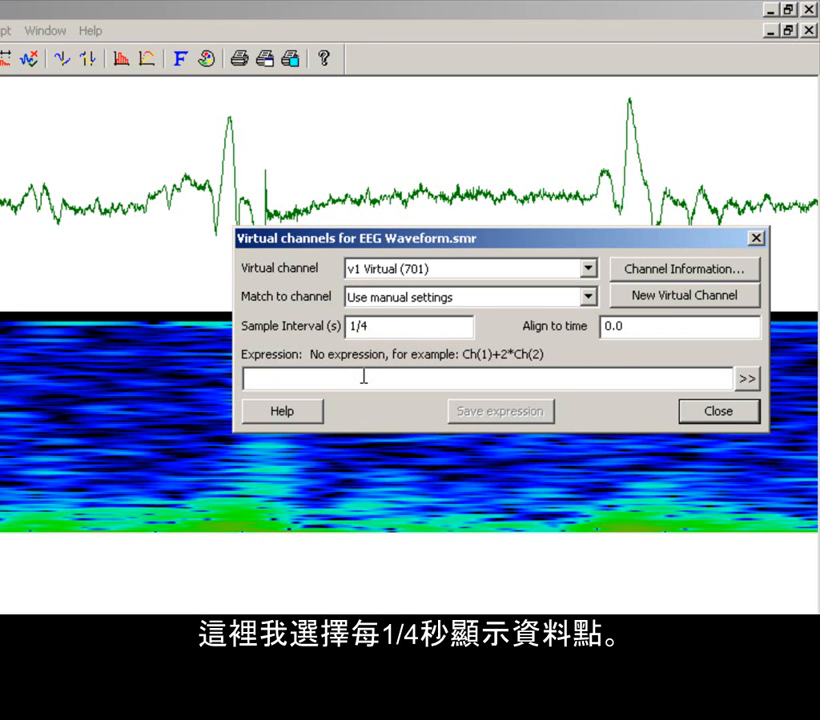
{"action": "left_click", "coordinate": [745, 380]}
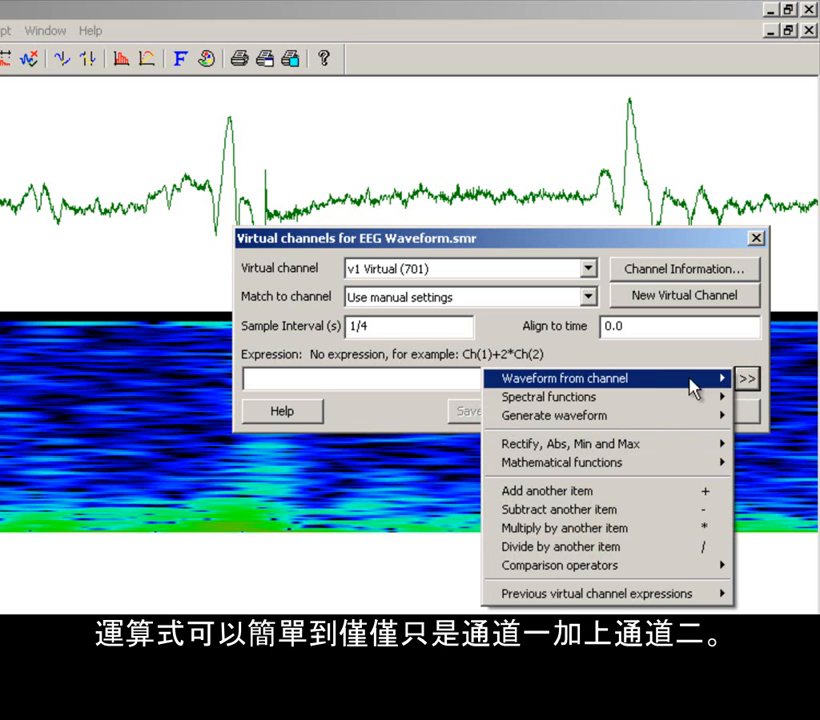
{"action": "mouse_move", "coordinate": [645, 405]}
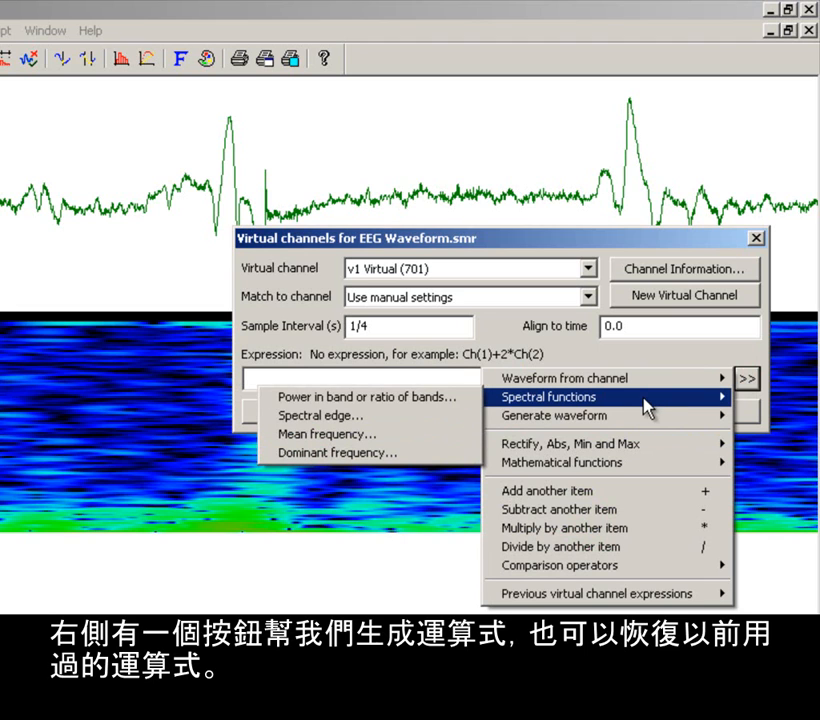
{"action": "left_click", "coordinate": [456, 402]}
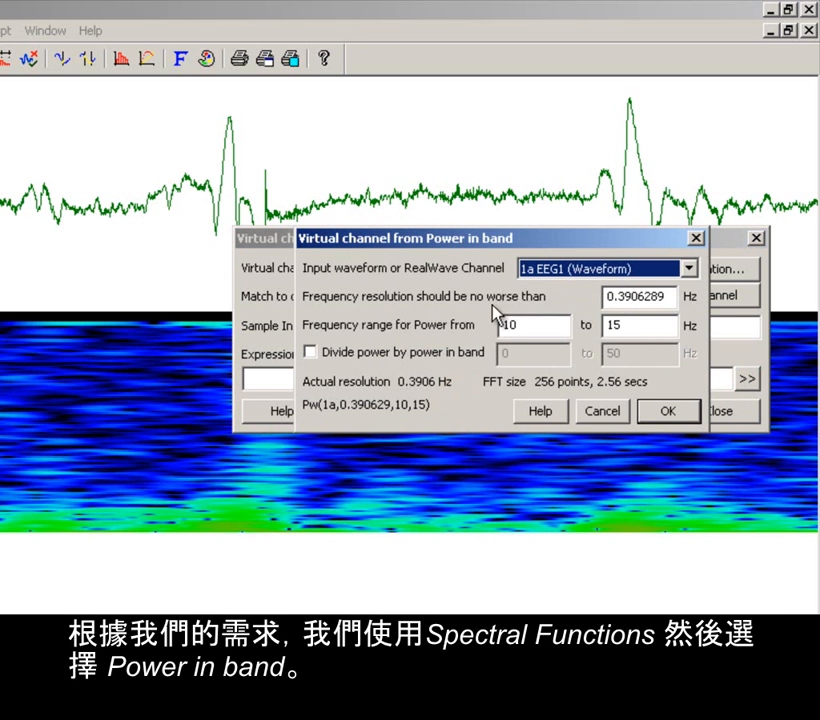
{"action": "left_click", "coordinate": [558, 267]}
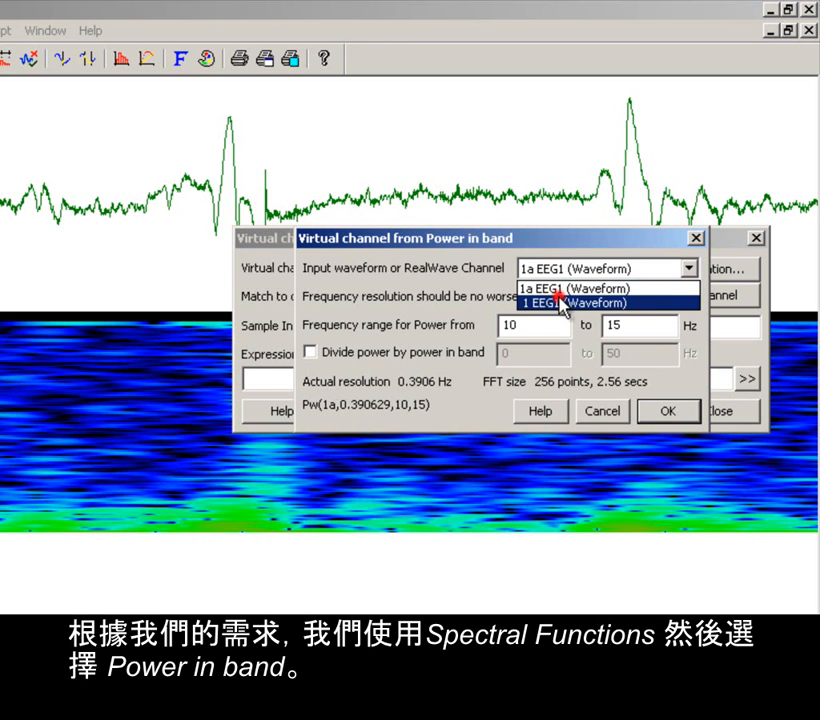
{"action": "left_click", "coordinate": [563, 302]}
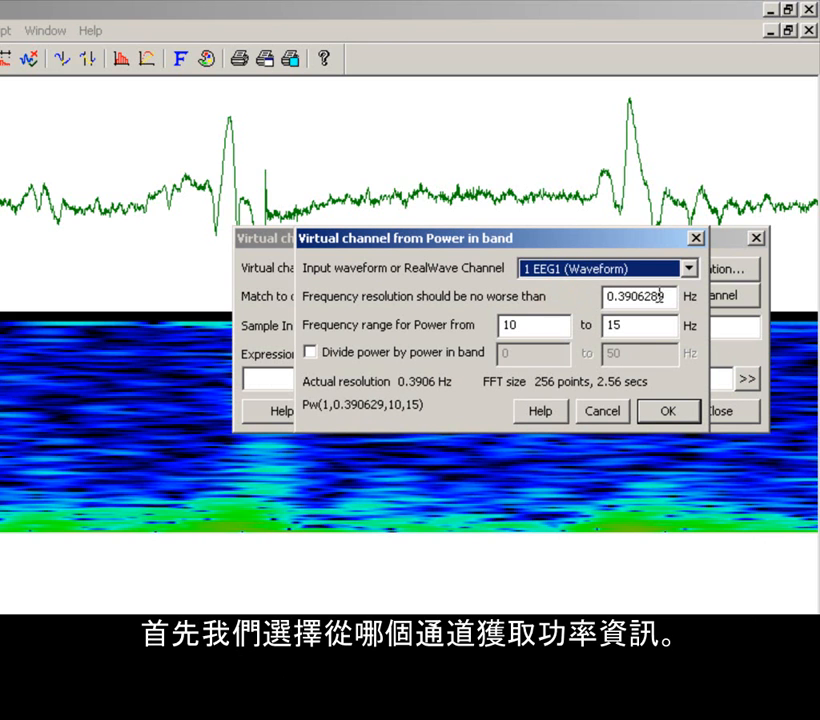
Step: Set the frequency range for power from 0 to 8 Hz and accept the Power in band expression
{"action": "left_click_drag", "start_coordinate": [667, 296], "coordinate": [580, 300]}
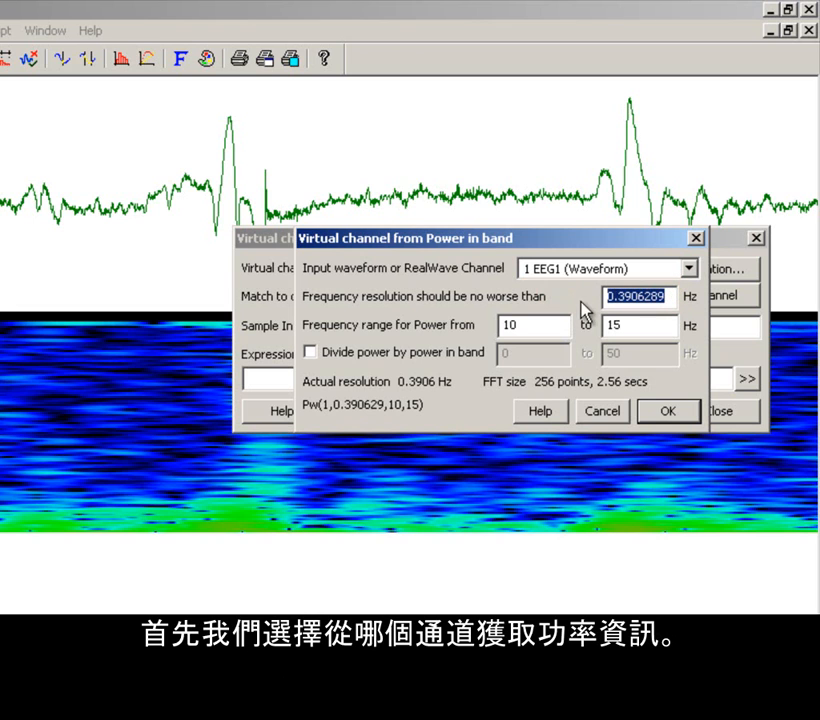
{"action": "double_click", "coordinate": [554, 327]}
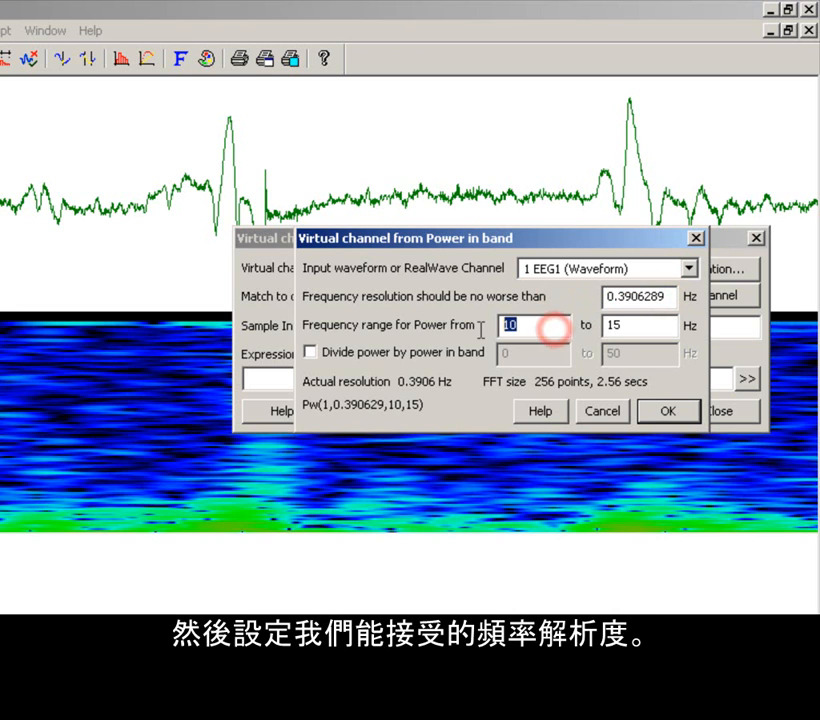
{"action": "type", "text": "0"}
{"action": "double_click", "coordinate": [636, 326]}
{"action": "type", "text": "8"}
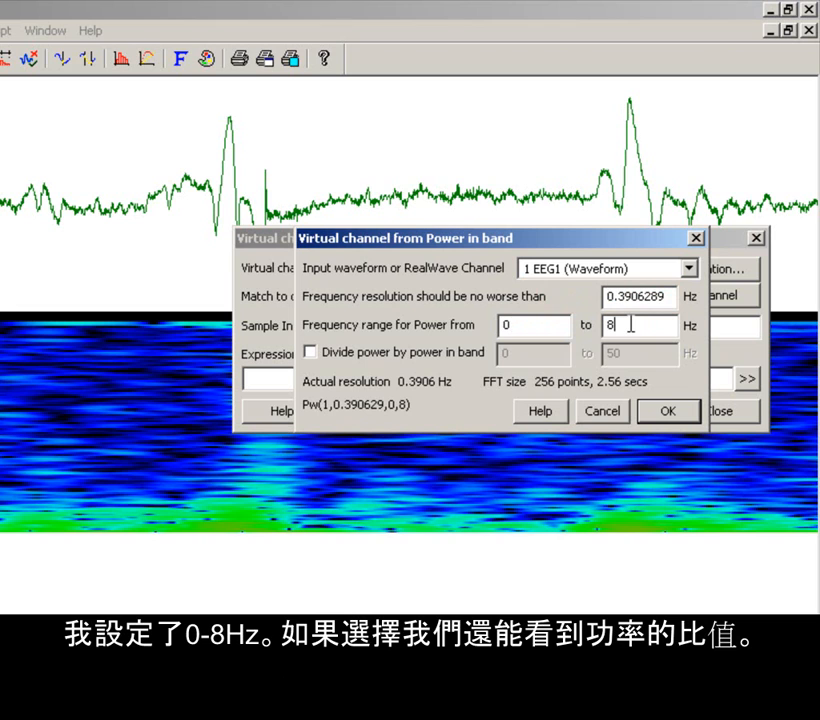
{"action": "left_click", "coordinate": [311, 353]}
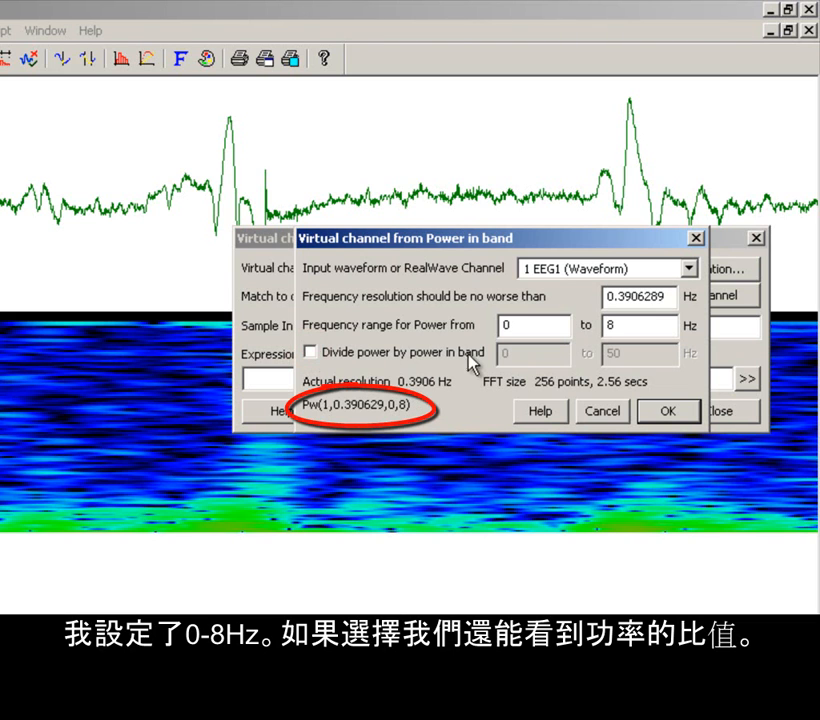
{"action": "left_click", "coordinate": [664, 414]}
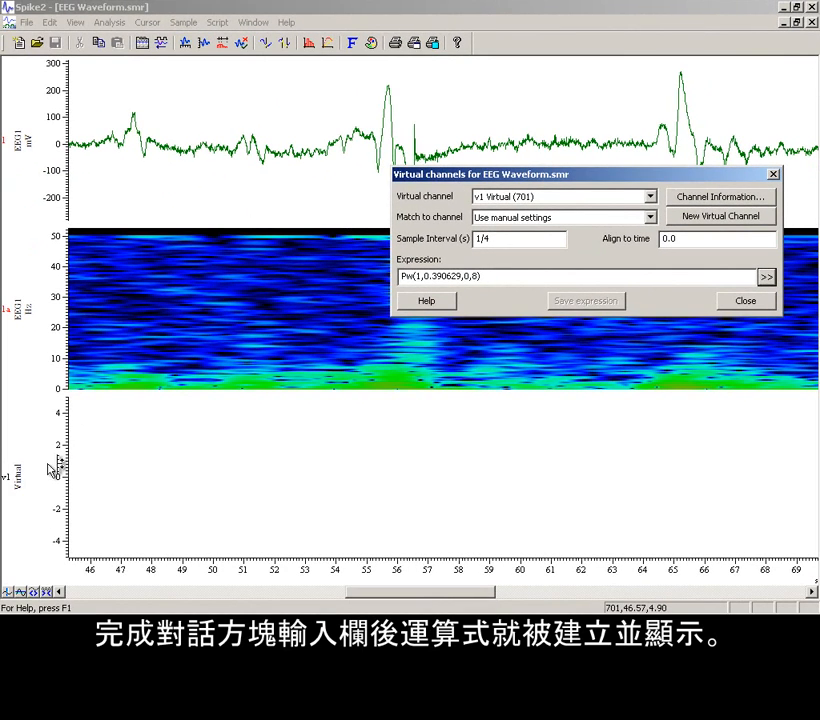
Step: Optimise the Y range of virtual channel v1, close the virtual channel settings, and widen the time axis to about 32 to 83 s
{"action": "double_click", "coordinate": [62, 445]}
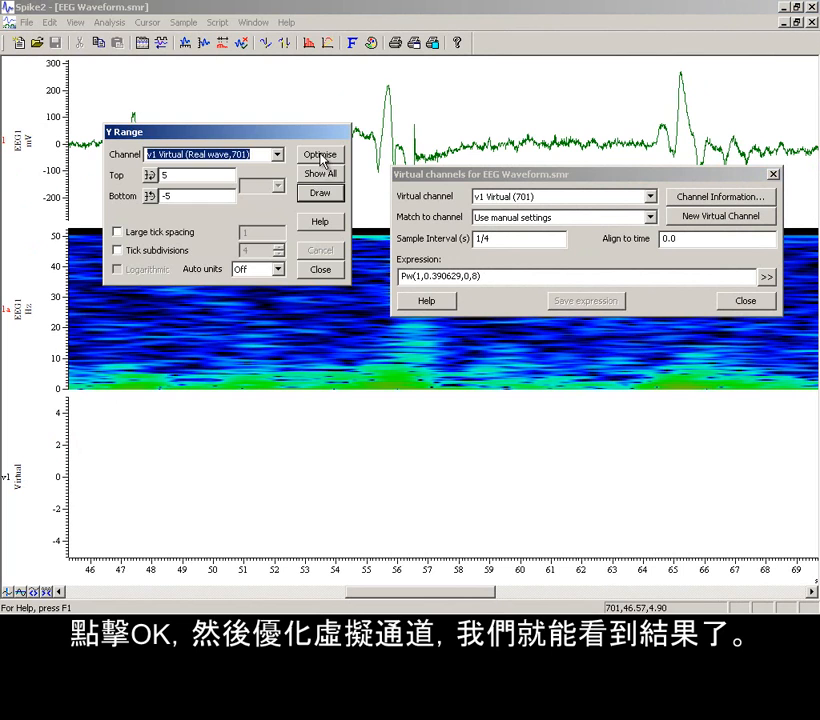
{"action": "left_click", "coordinate": [320, 156]}
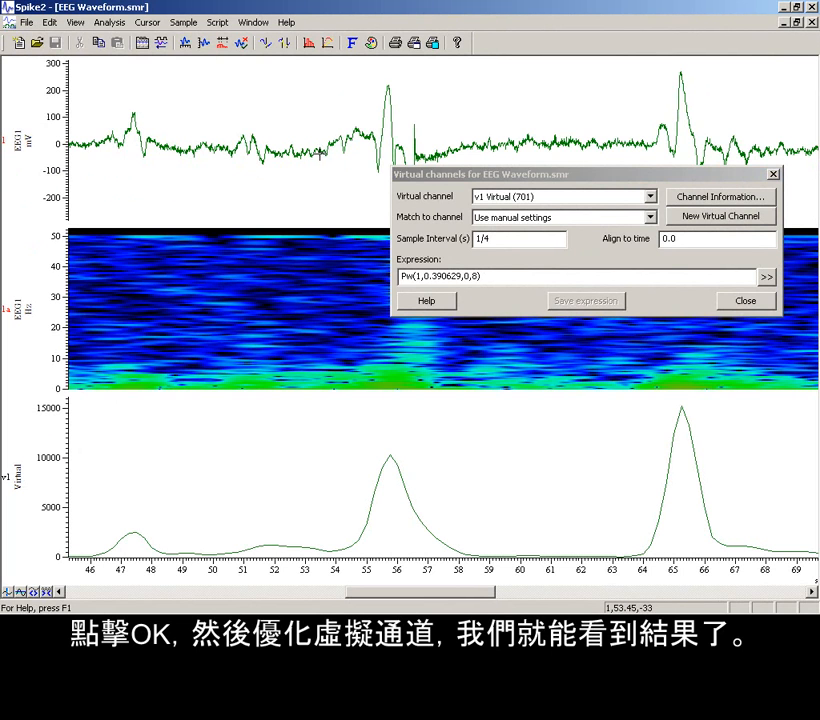
{"action": "left_click", "coordinate": [744, 302]}
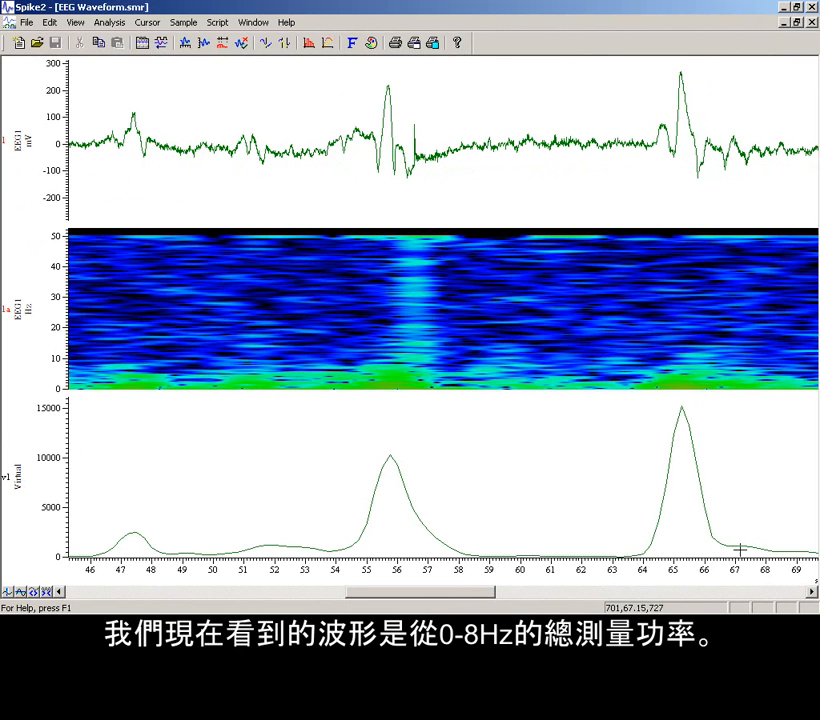
{"action": "mouse_move", "coordinate": [762, 572]}
{"action": "left_mouse_down"}
{"action": "mouse_move", "coordinate": [595, 592]}
{"action": "mouse_move", "coordinate": [598, 583]}
{"action": "left_mouse_up"}
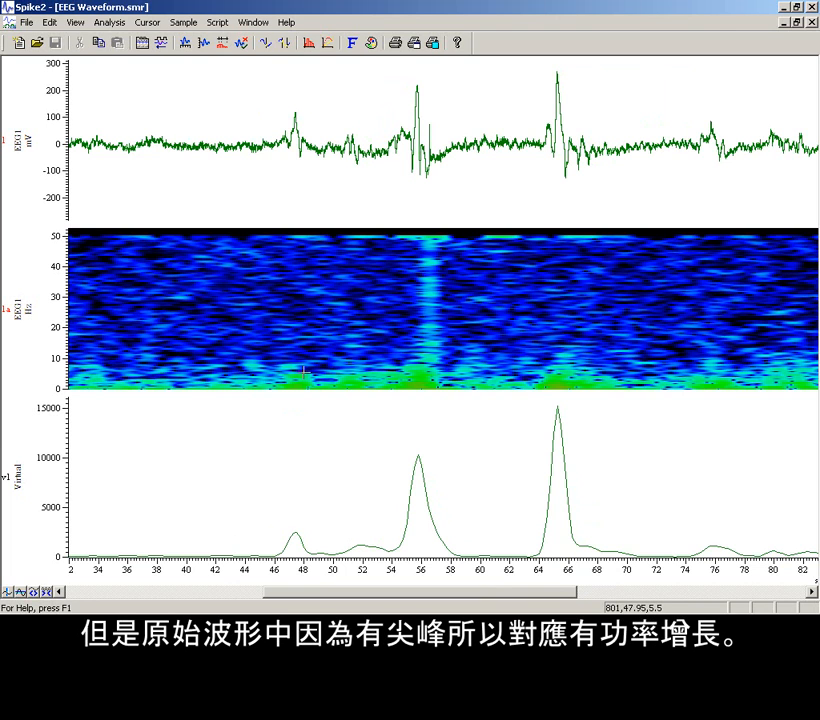
Step: Show the Script bar, run the FFT script, and move its Start and End cursors around the peak near 65 s
{"action": "right_click", "coordinate": [507, 52]}
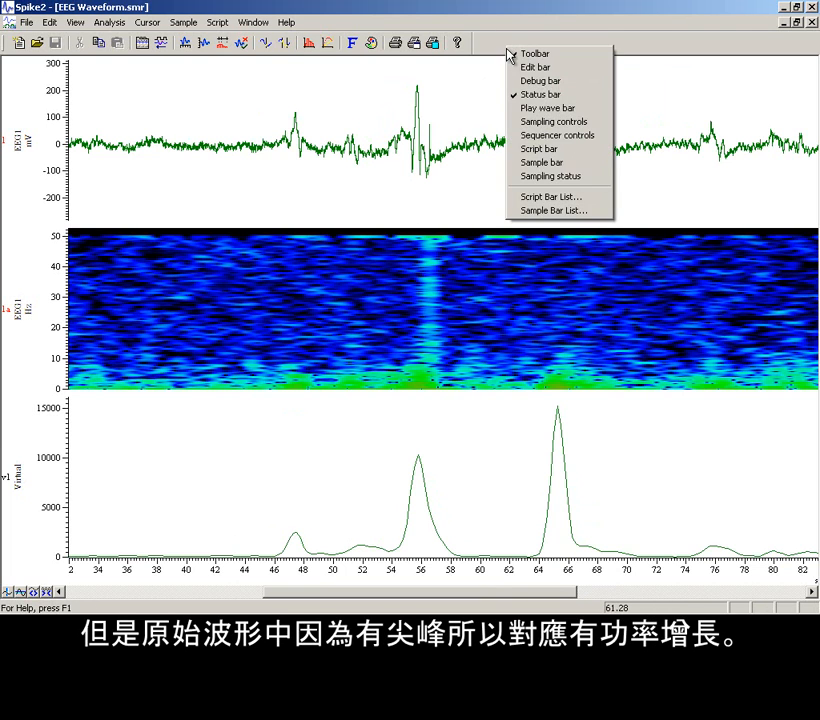
{"action": "left_click", "coordinate": [531, 149]}
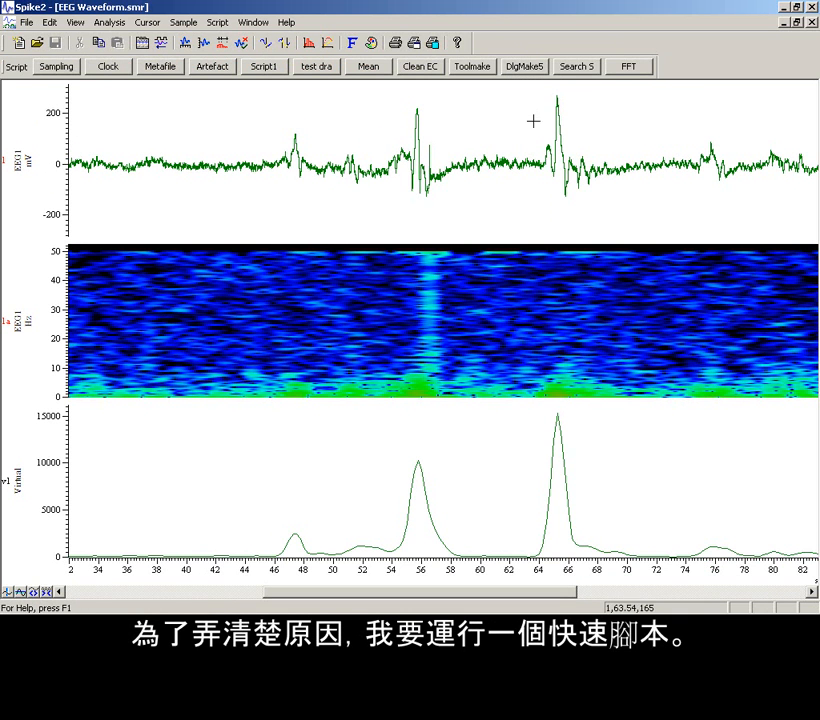
{"action": "left_click", "coordinate": [630, 67]}
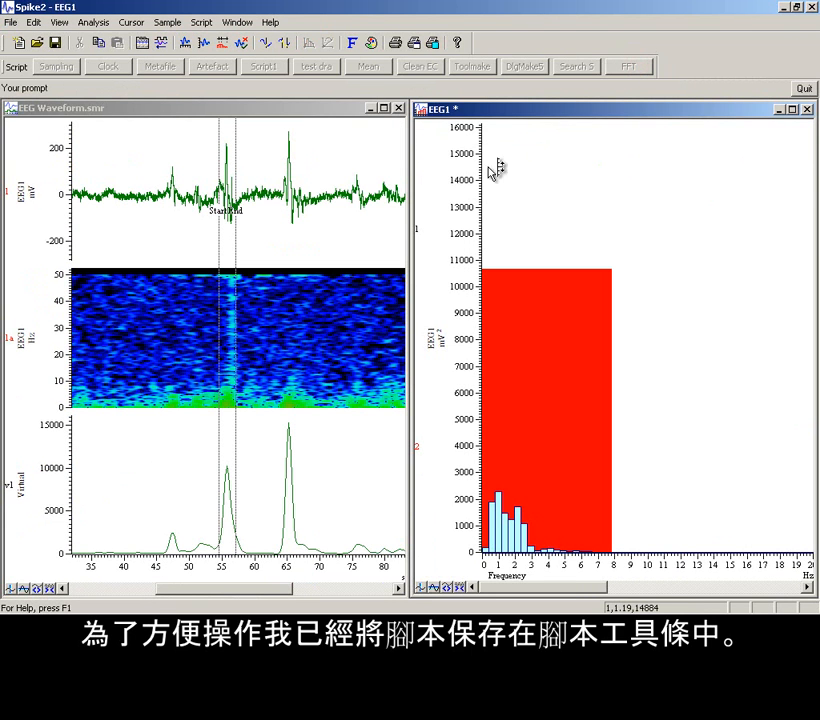
{"action": "left_click_drag", "start_coordinate": [217, 269], "coordinate": [279, 319]}
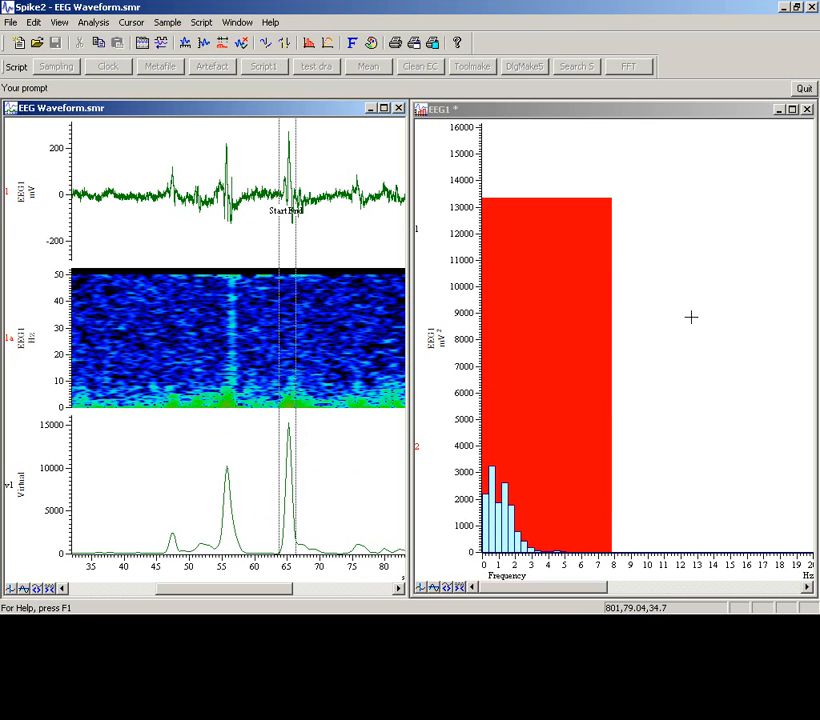
Step: Zoom the power spectrum's frequency axis around 8 Hz and make its Y axis logarithmic to examine the bin at the band edge
{"action": "left_click_drag", "start_coordinate": [583, 447], "coordinate": [654, 446]}
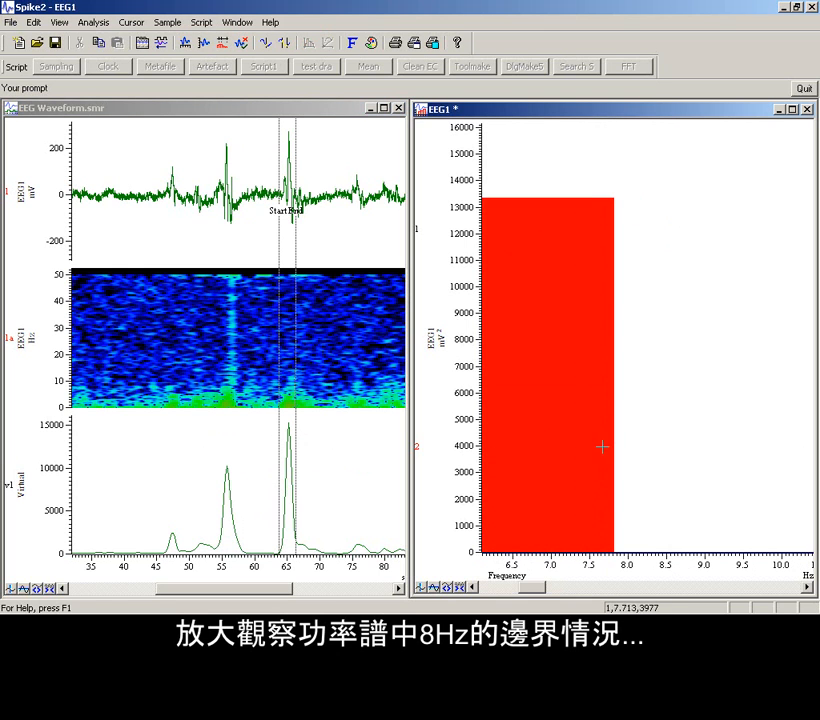
{"action": "double_click", "coordinate": [462, 442]}
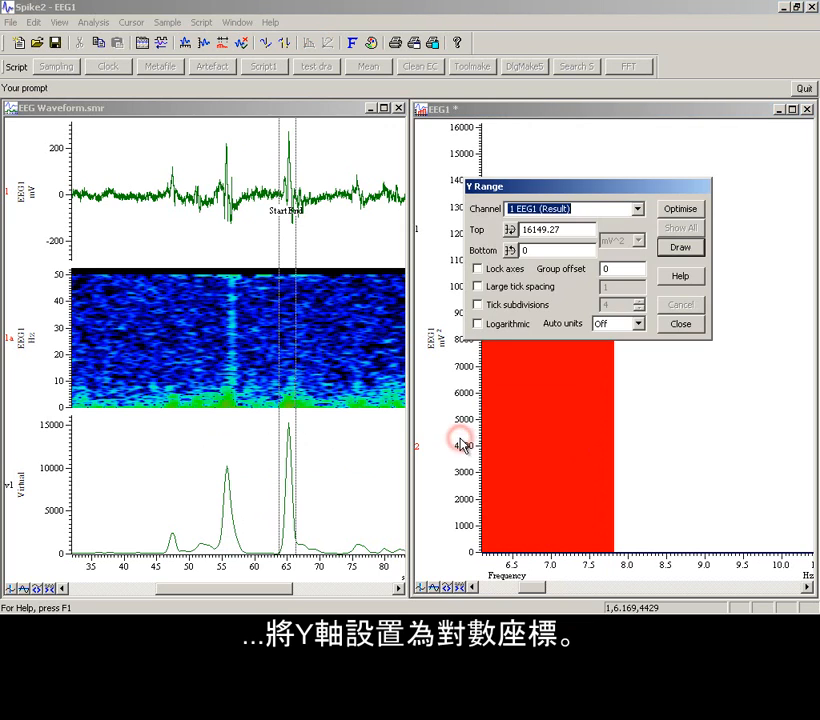
{"action": "left_click", "coordinate": [484, 325]}
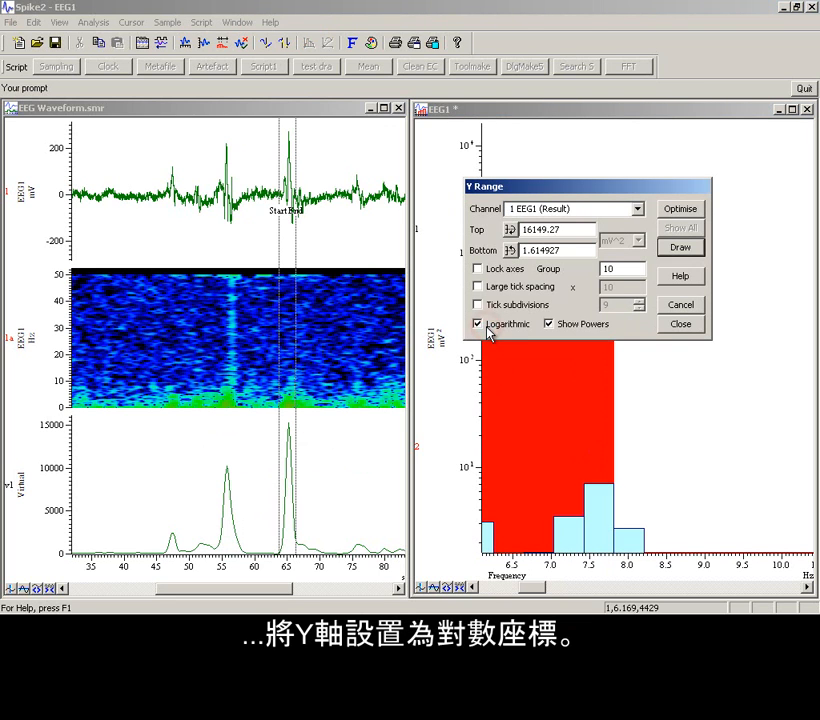
{"action": "left_click", "coordinate": [681, 330]}
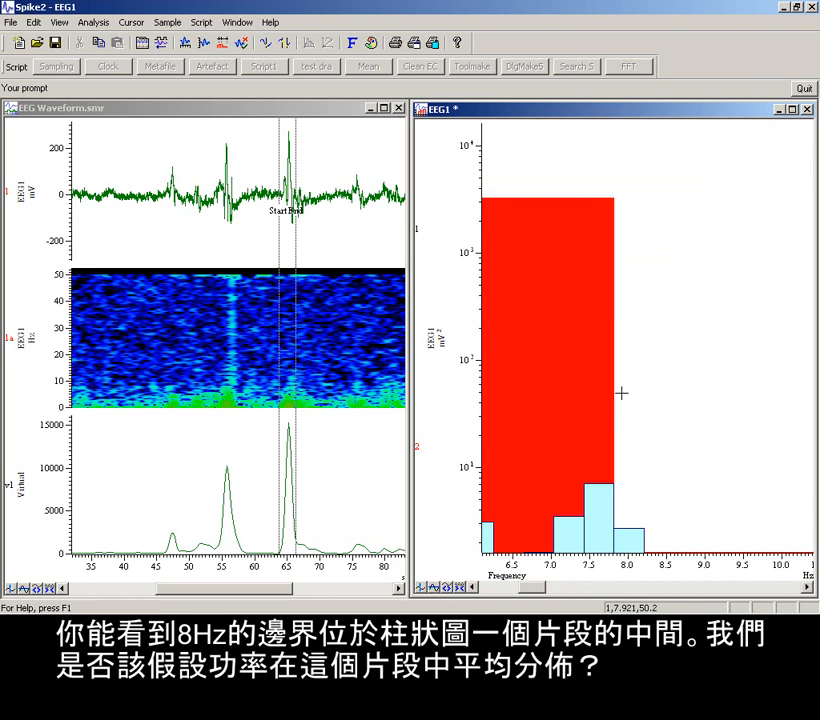
{"action": "left_click_drag", "start_coordinate": [626, 505], "coordinate": [628, 502]}
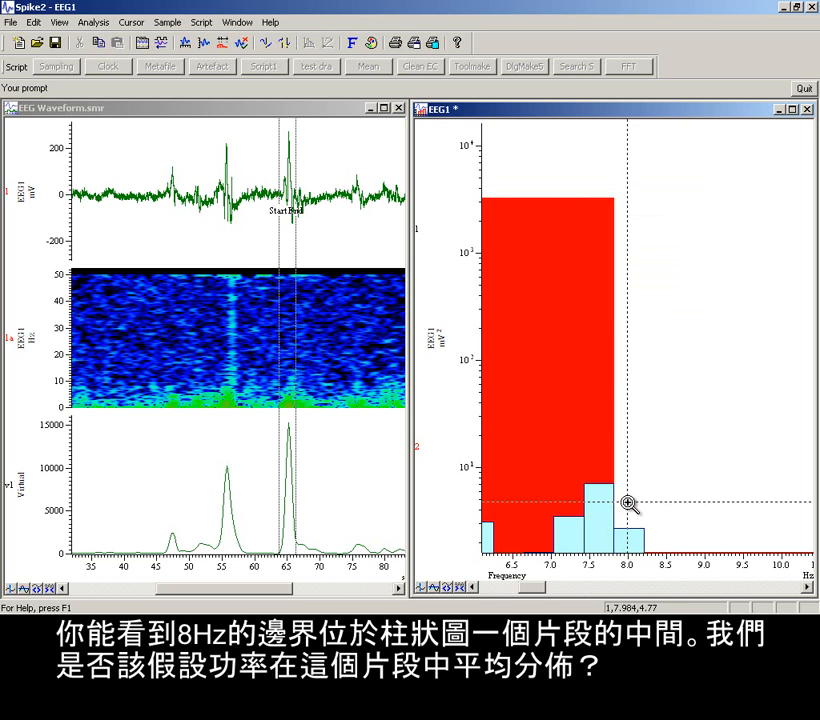
{"action": "left_click_drag", "start_coordinate": [628, 502], "coordinate": [627, 503]}
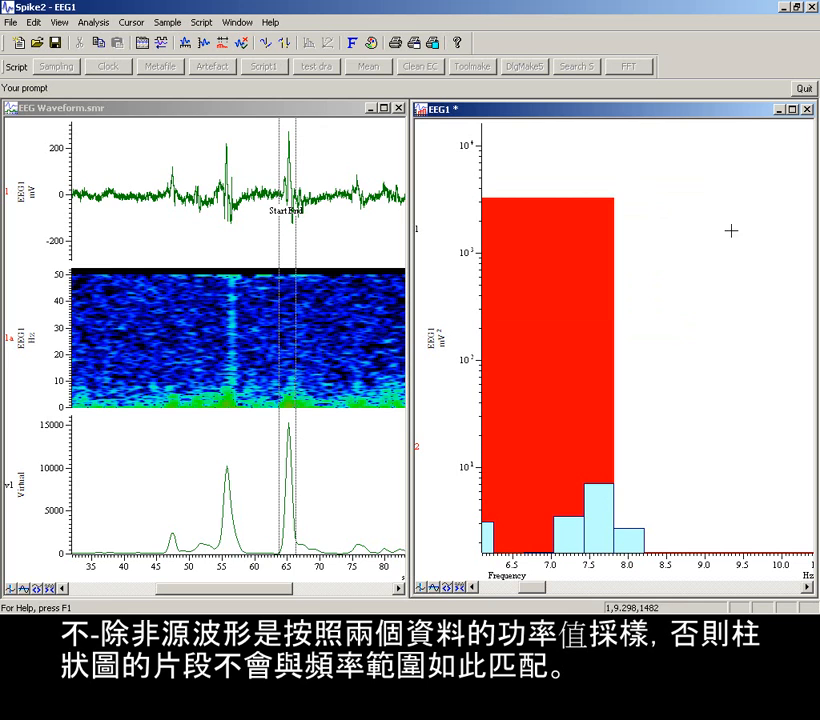
Step: Quit the FFT script, close its power spectrum result, and maximise the EEG Waveform.smr view
{"action": "left_click", "coordinate": [806, 88]}
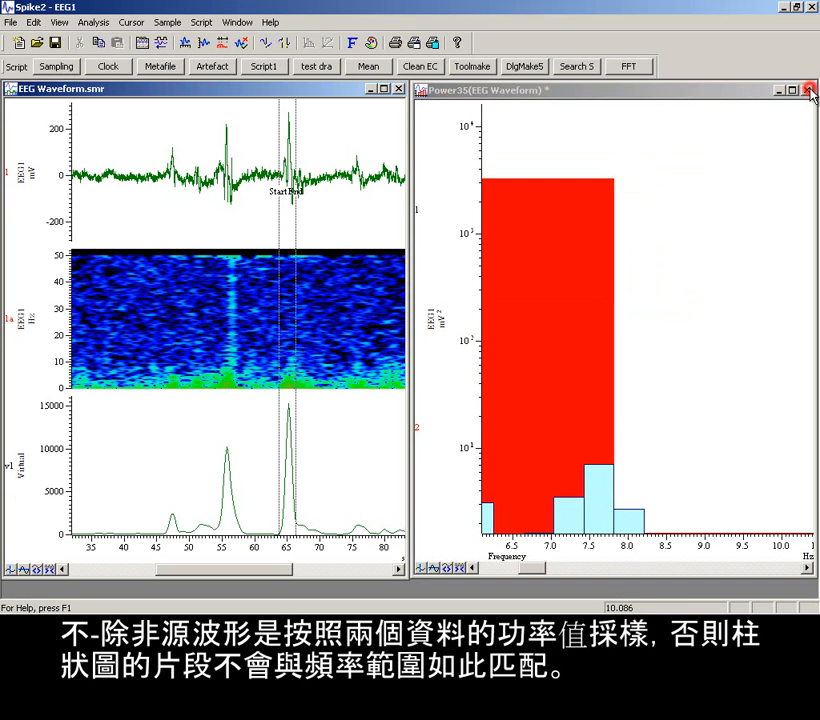
{"action": "left_click", "coordinate": [808, 90]}
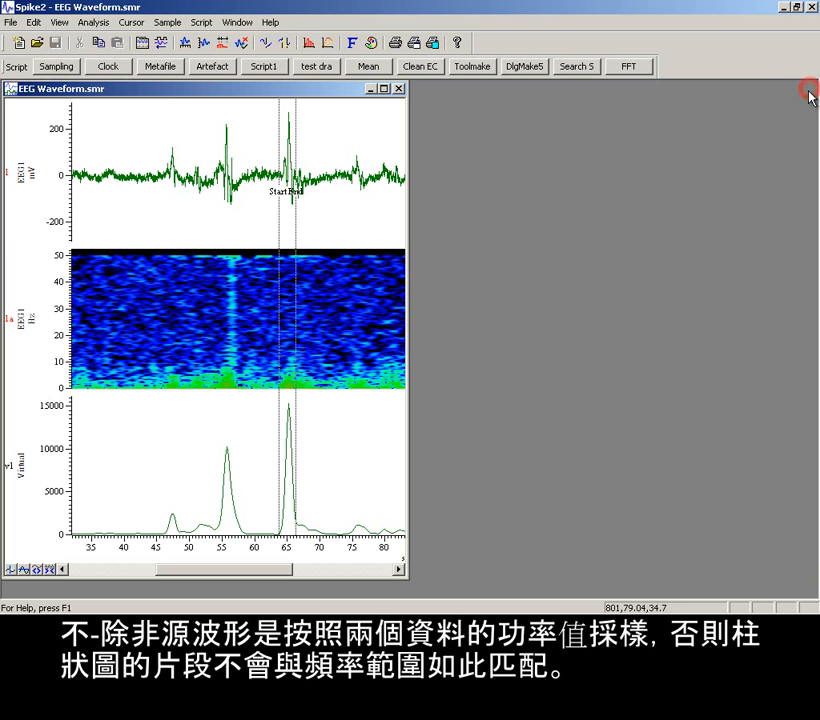
{"action": "left_click", "coordinate": [384, 89]}
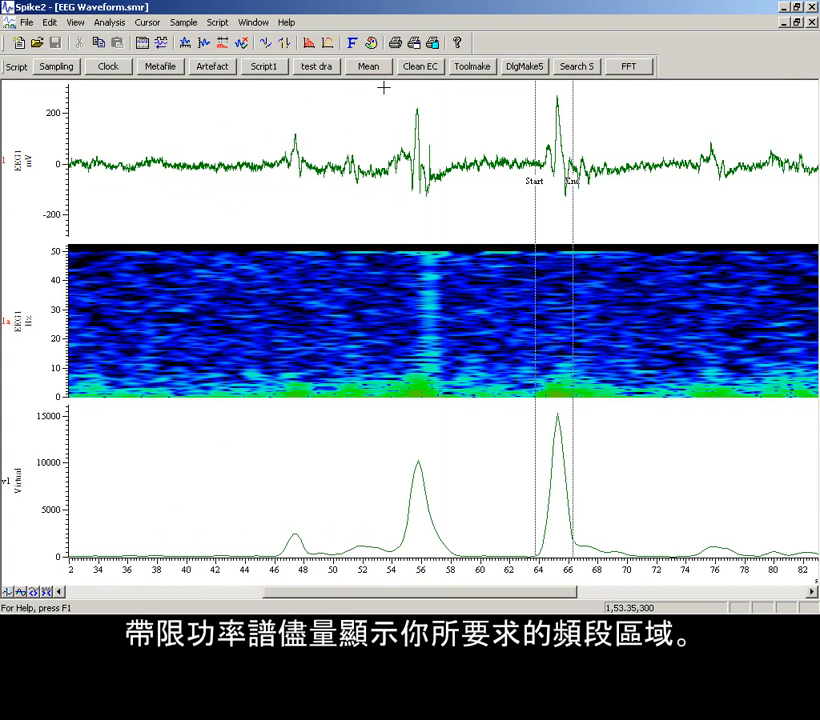
Step: Move the Start cursor to about 40 s and the End cursor to about 78.5 s
{"action": "left_click_drag", "start_coordinate": [535, 218], "coordinate": [189, 240]}
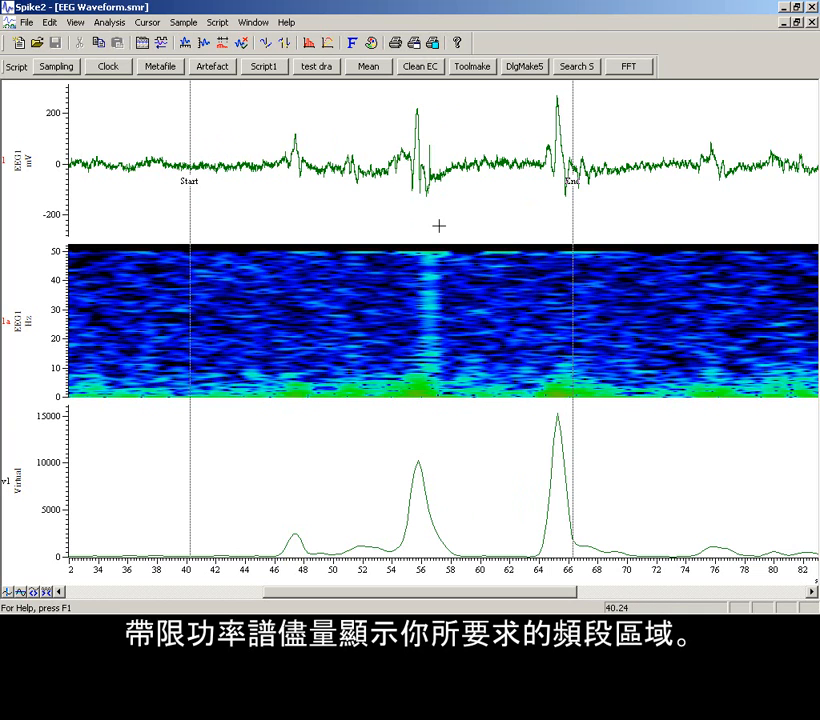
{"action": "left_click_drag", "start_coordinate": [574, 215], "coordinate": [753, 213]}
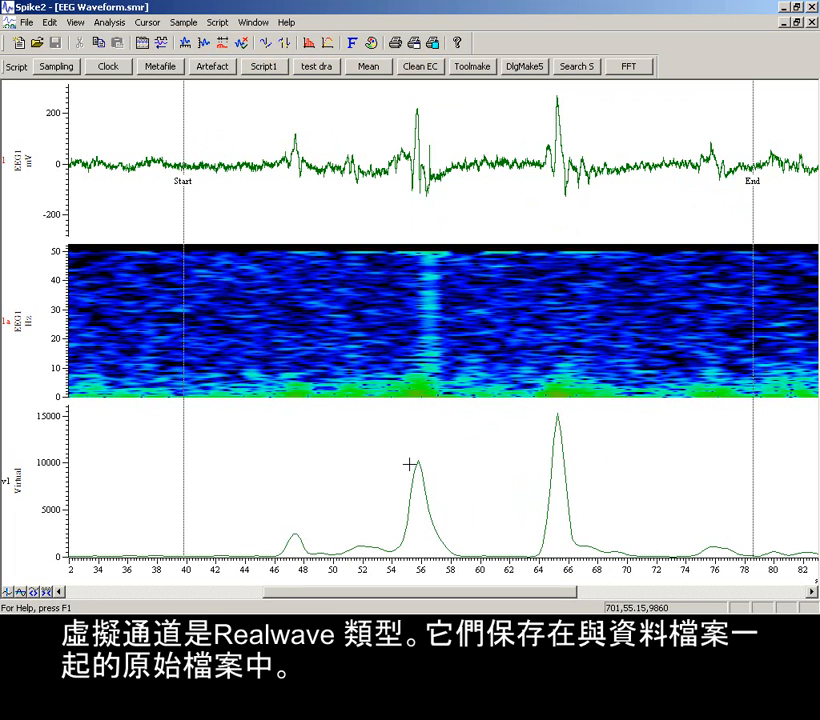
Step: Create a new memory buffer of type Event- for EEG Waveform.smr and open its import settings
{"action": "left_click", "coordinate": [110, 26]}
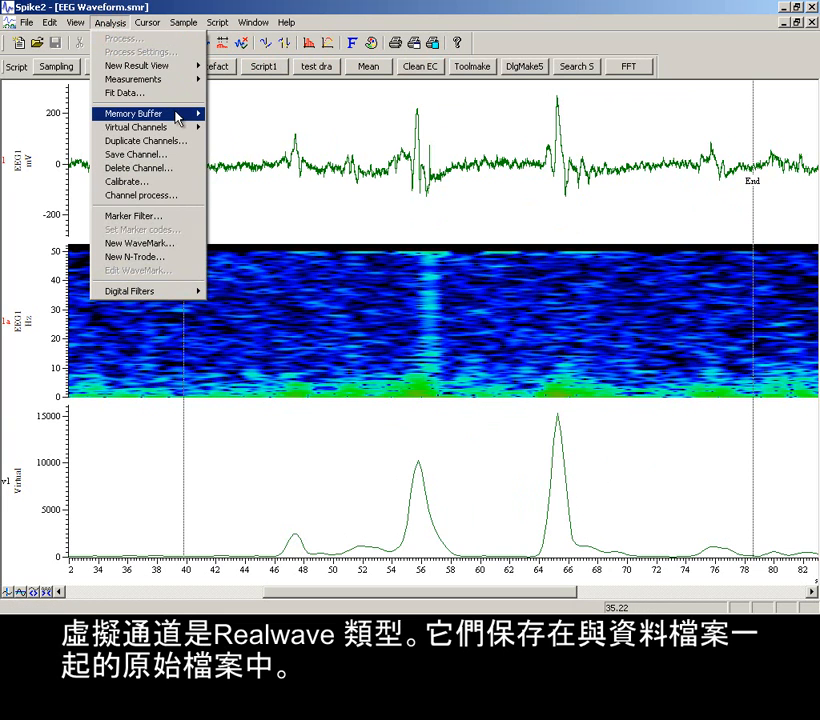
{"action": "mouse_move", "coordinate": [178, 117]}
{"action": "left_click", "coordinate": [235, 117]}
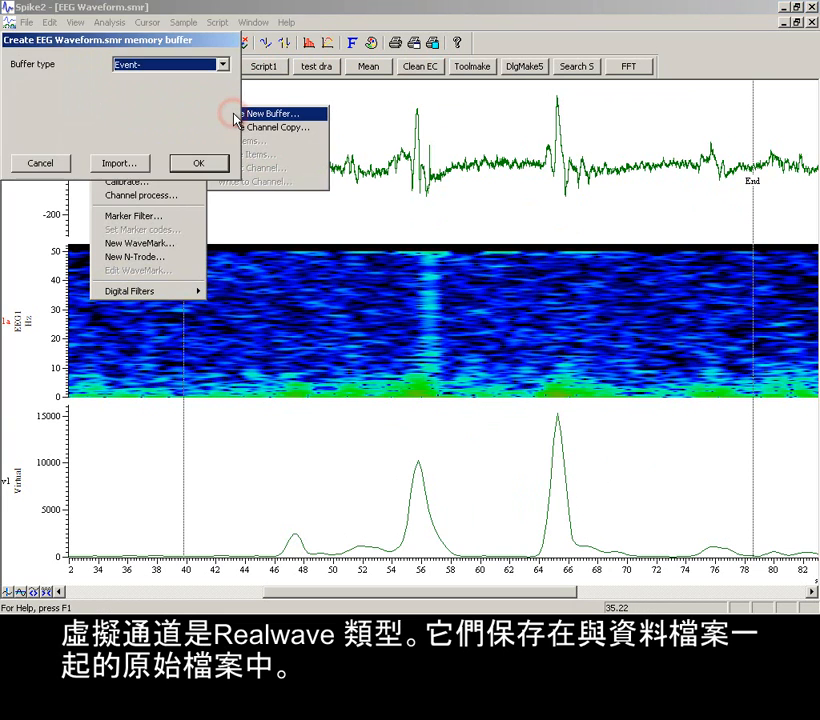
{"action": "left_click", "coordinate": [168, 64]}
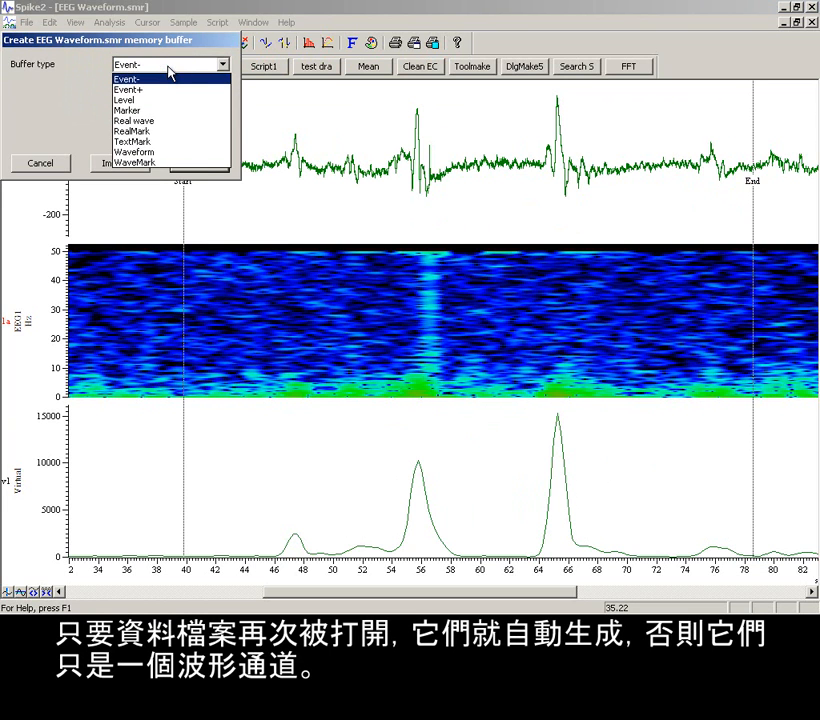
{"action": "left_click", "coordinate": [168, 65]}
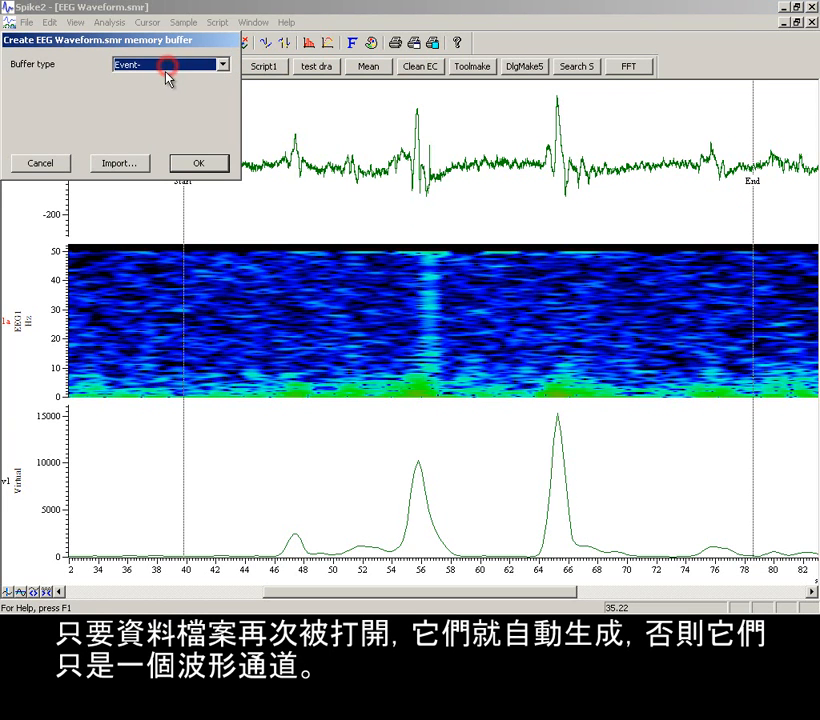
{"action": "left_click", "coordinate": [124, 163]}
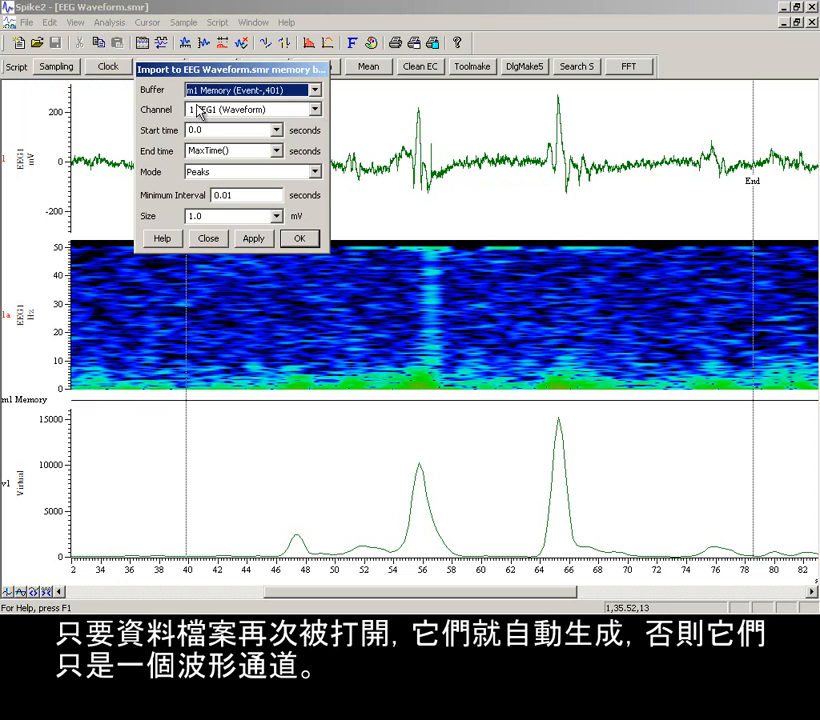
Step: Import events into the memory buffer from channel v1 Virtual, using data rising through level 5000
{"action": "left_click", "coordinate": [203, 110]}
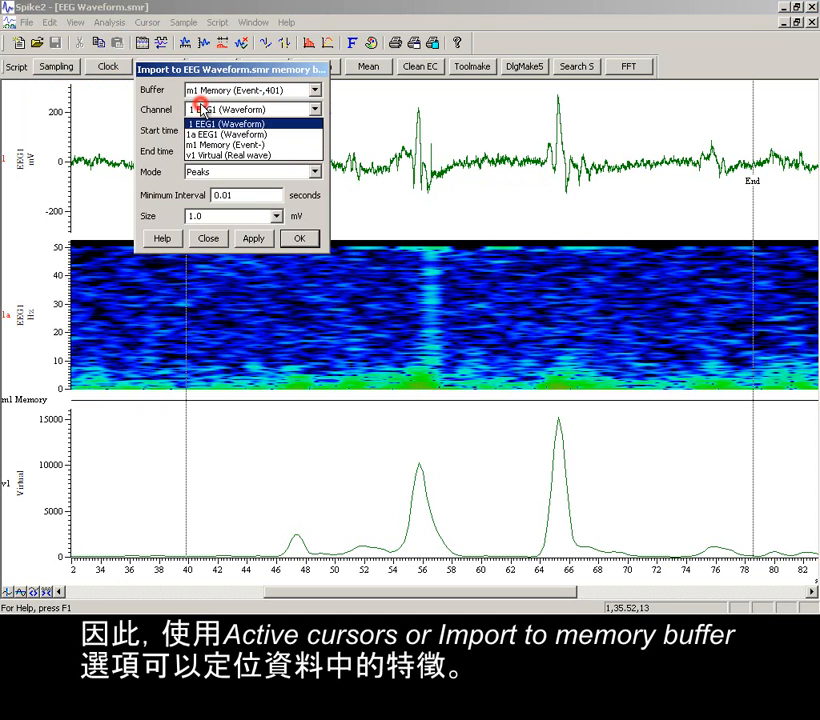
{"action": "left_click", "coordinate": [203, 155]}
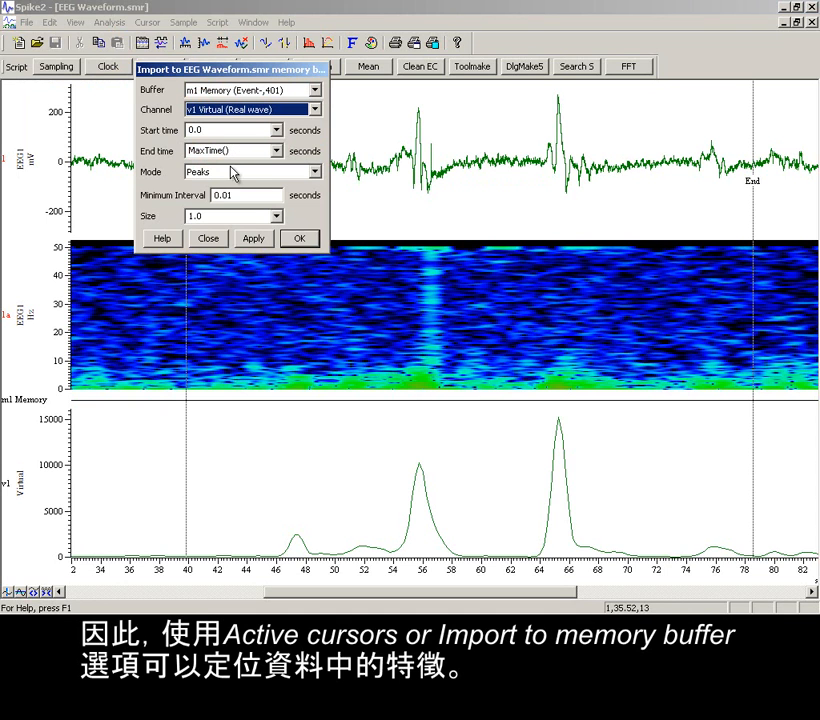
{"action": "left_click", "coordinate": [234, 174]}
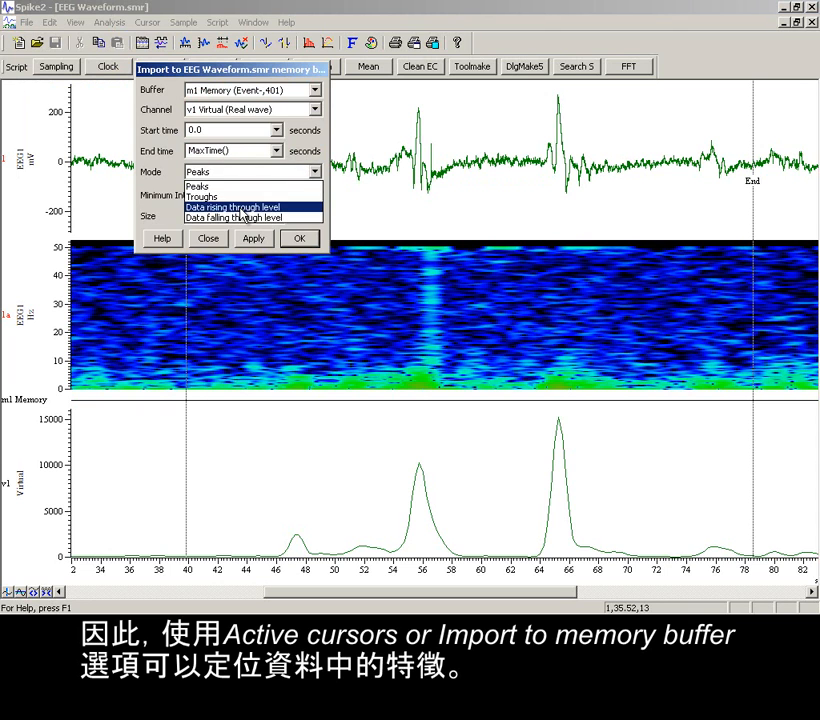
{"action": "left_click", "coordinate": [240, 210]}
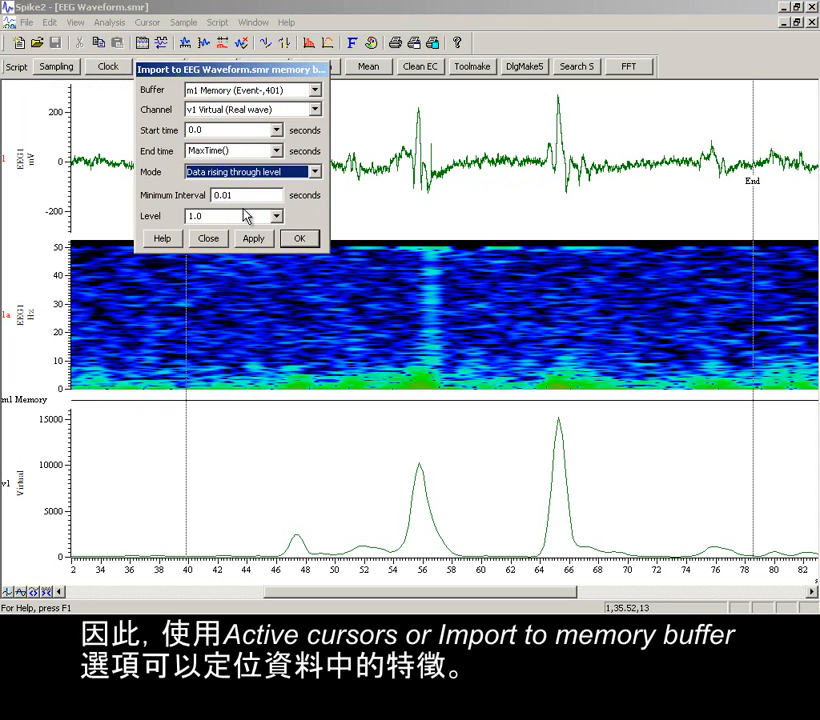
{"action": "double_click", "coordinate": [240, 214]}
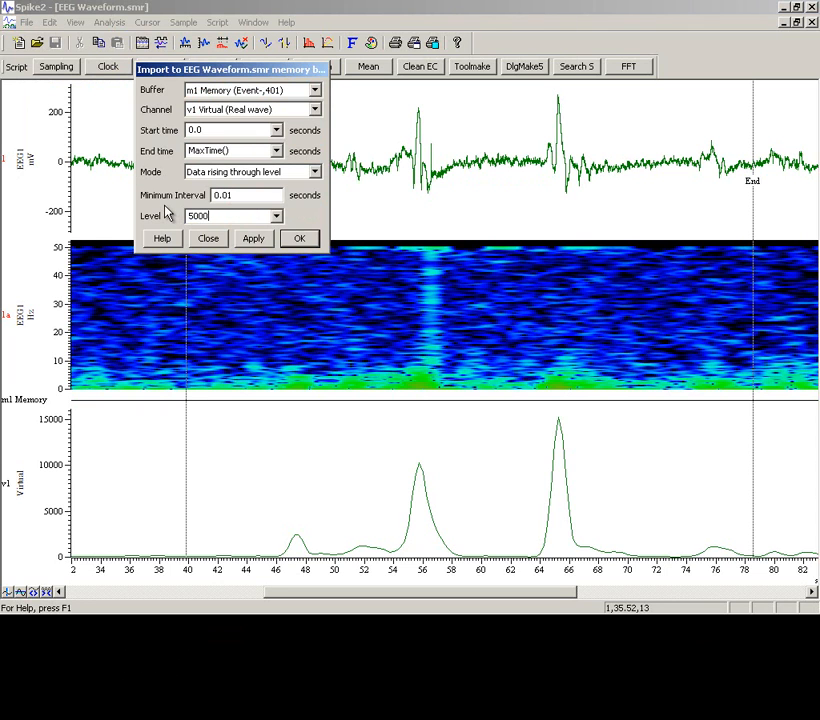
{"action": "type", "text": "5000"}
{"action": "left_click", "coordinate": [255, 241]}
{"action": "left_click", "coordinate": [303, 239]}
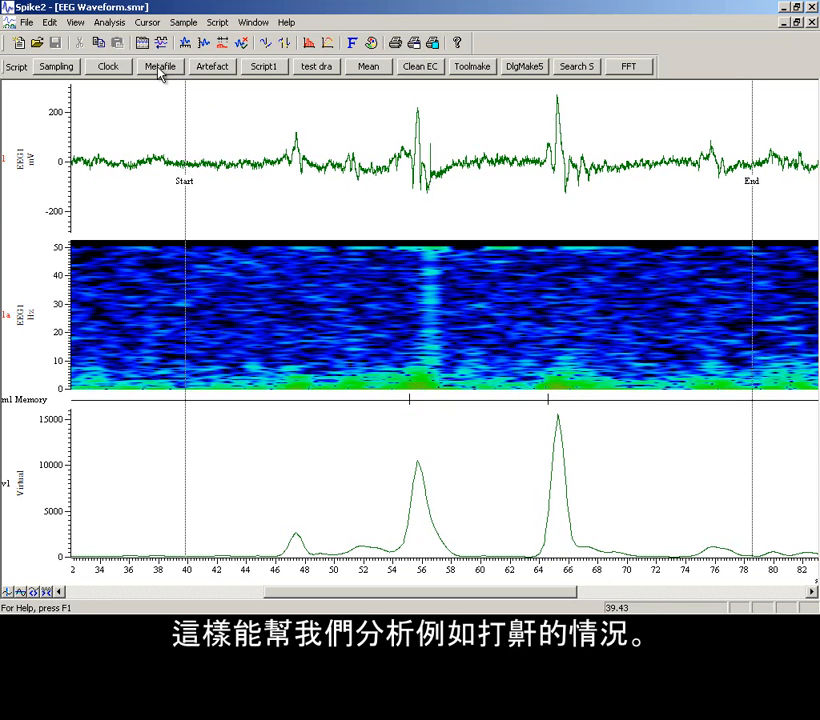
Step: Create a second virtual channel with a manual sample interval of 1/4 s
{"action": "left_click", "coordinate": [110, 22]}
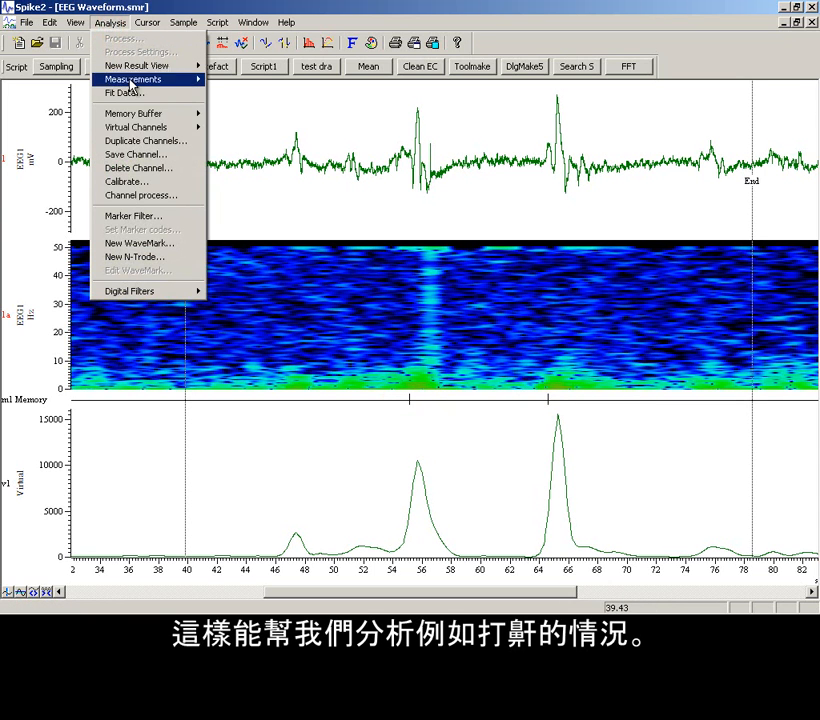
{"action": "left_click", "coordinate": [160, 127]}
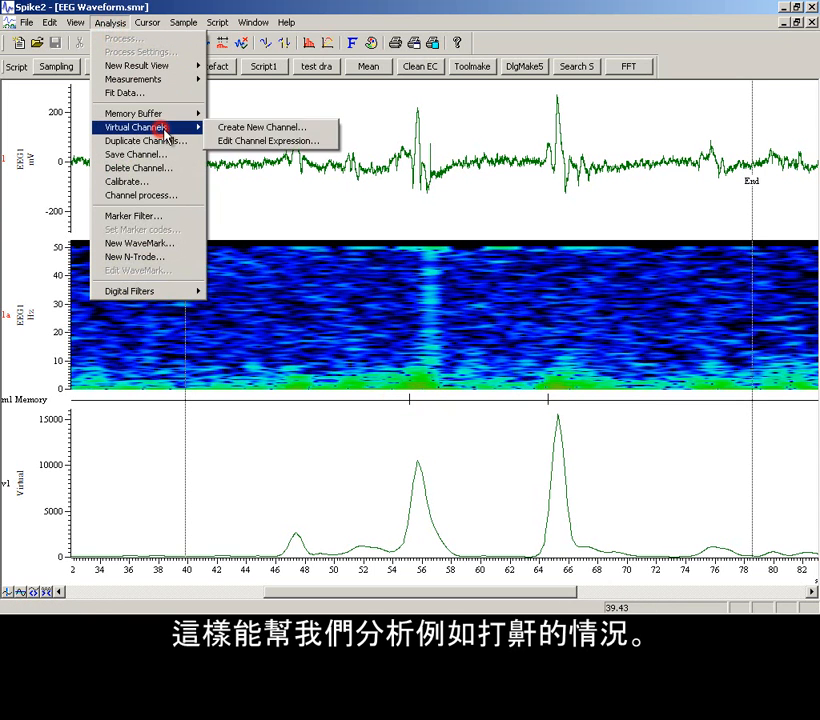
{"action": "left_click", "coordinate": [231, 130]}
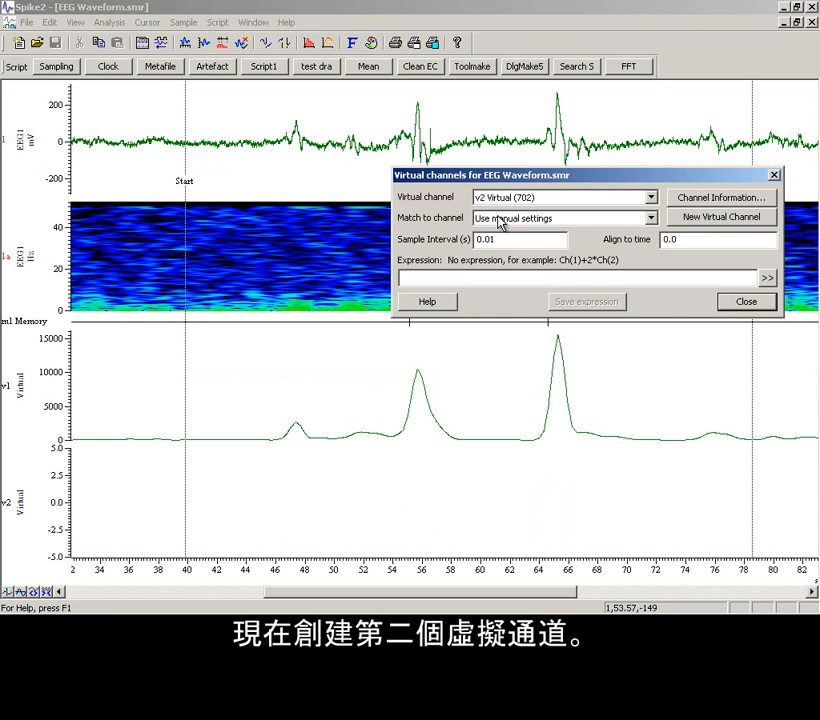
{"action": "double_click", "coordinate": [505, 239]}
{"action": "type", "text": "1/4"}
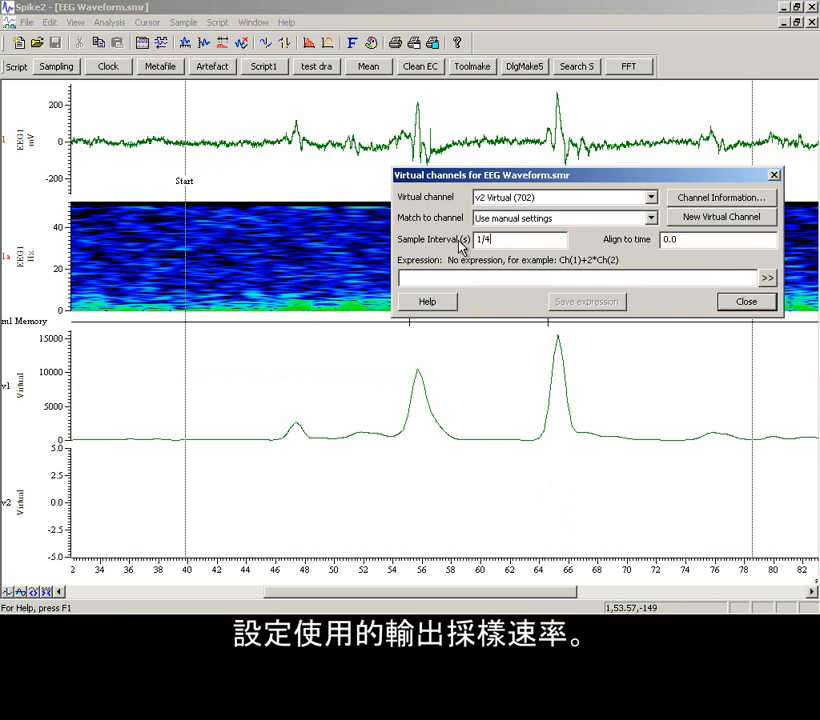
{"action": "left_click", "coordinate": [526, 244]}
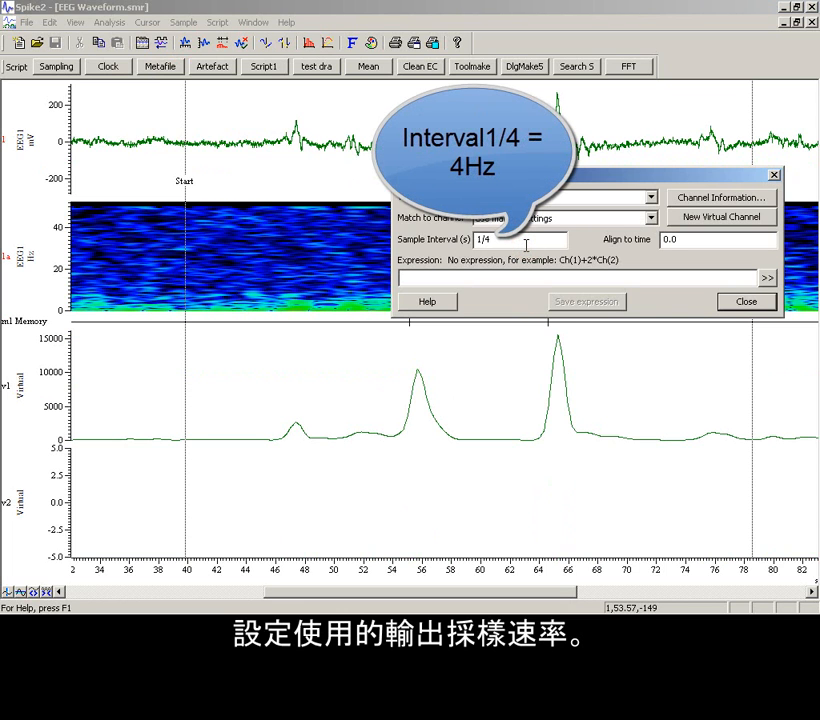
Step: Define the second virtual channel's expression as the power in band of channel 1 EEG1 from 8 to 16 Hz
{"action": "left_click", "coordinate": [520, 276]}
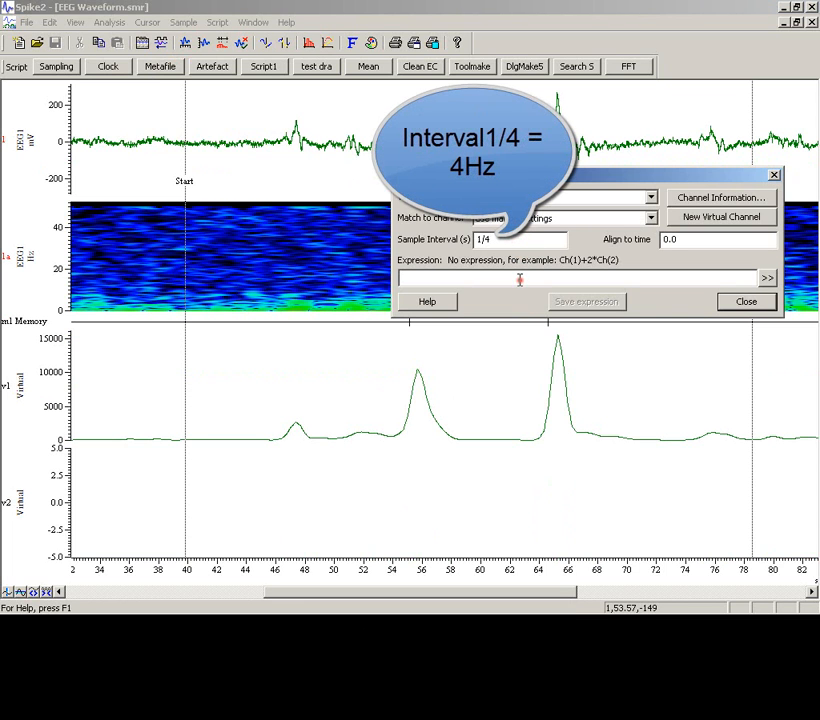
{"action": "left_click", "coordinate": [767, 278]}
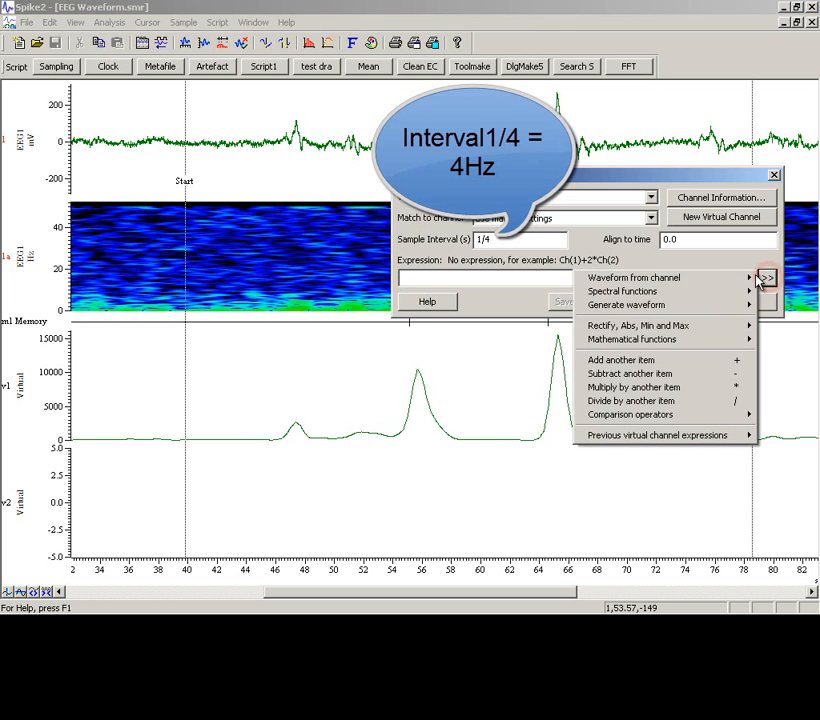
{"action": "left_click", "coordinate": [741, 291]}
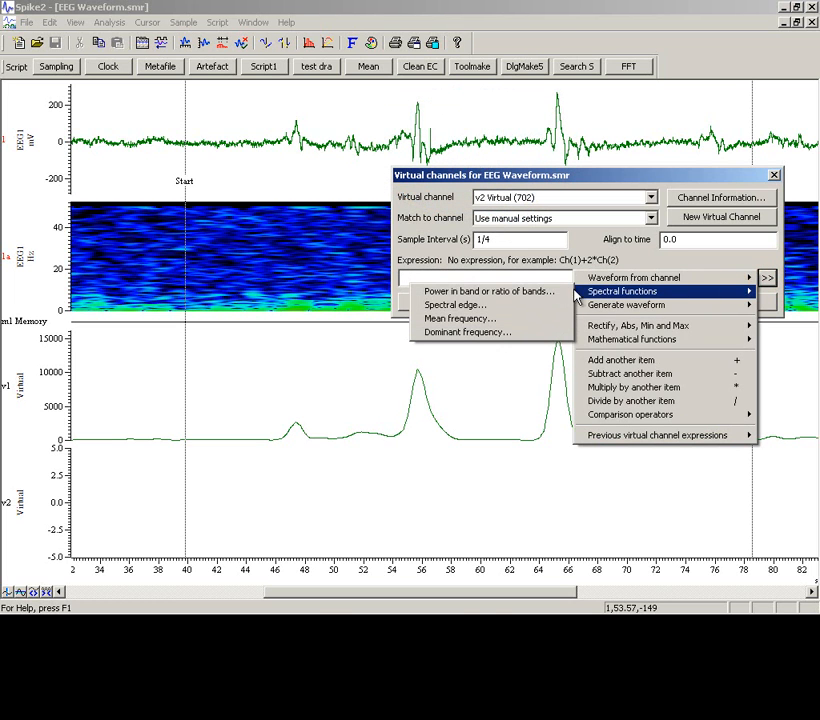
{"action": "left_click", "coordinate": [555, 292]}
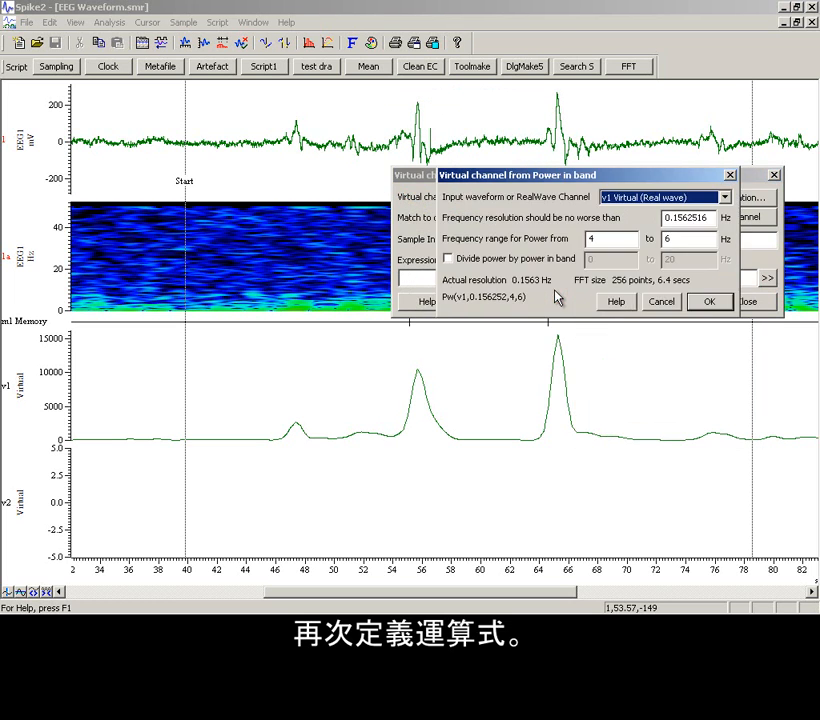
{"action": "left_click", "coordinate": [622, 198]}
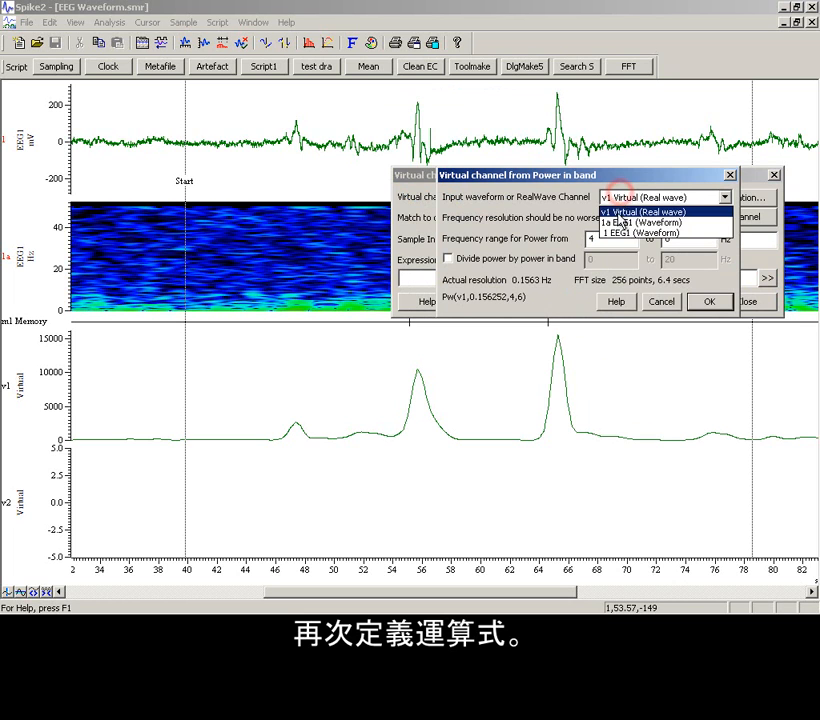
{"action": "left_click", "coordinate": [614, 234]}
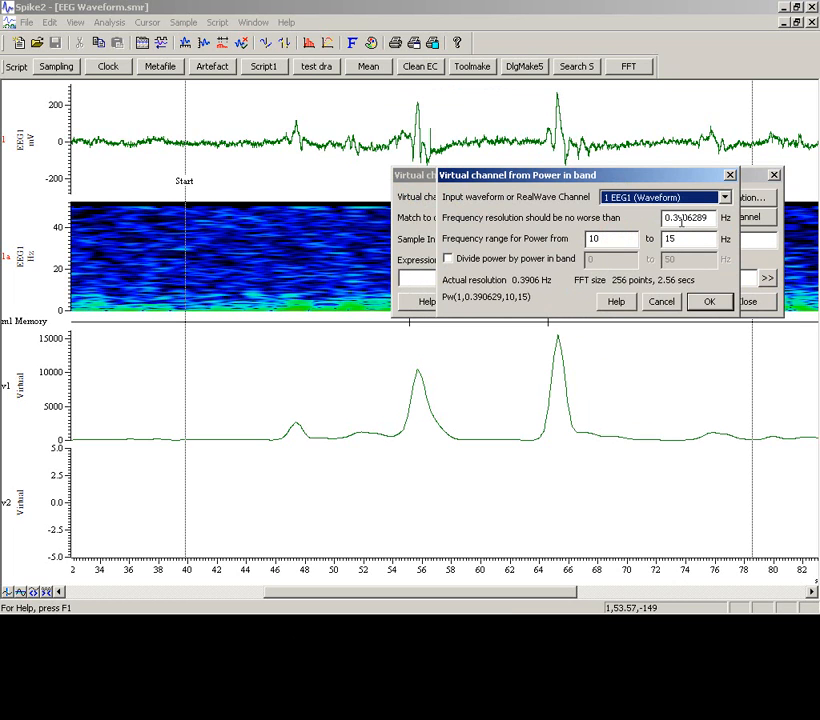
{"action": "double_click", "coordinate": [615, 234]}
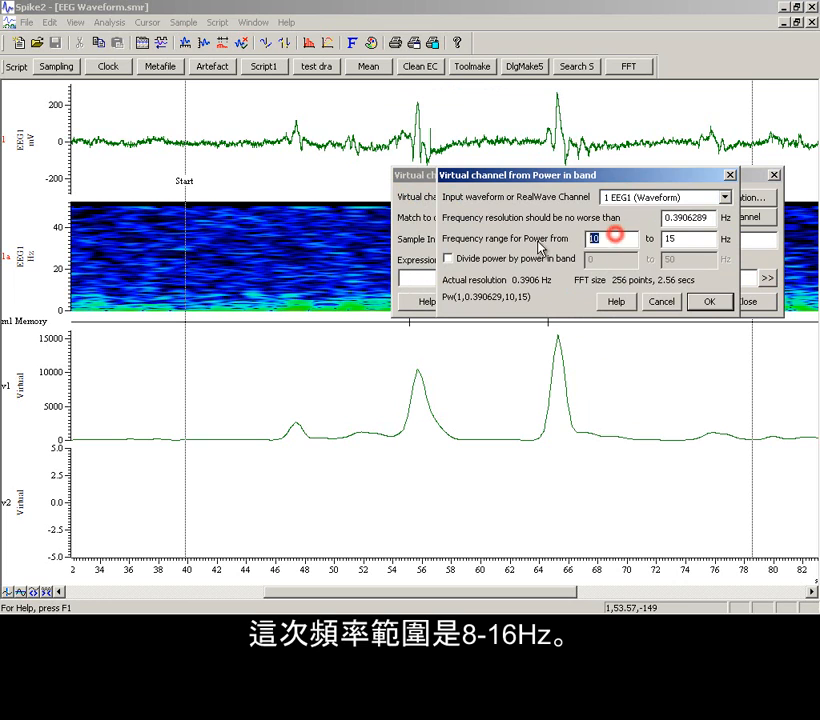
{"action": "type", "text": "8"}
{"action": "double_click", "coordinate": [688, 239]}
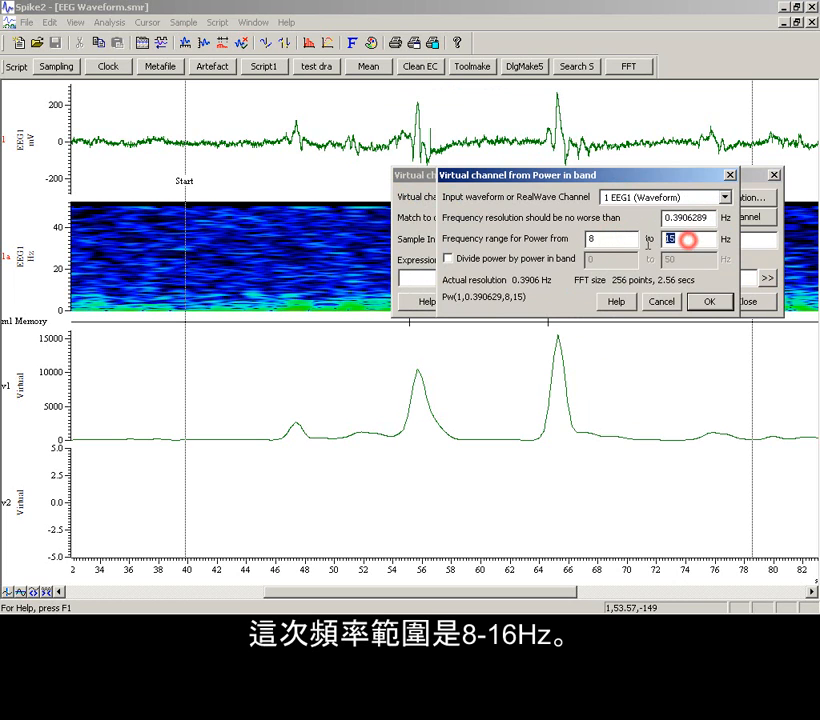
{"action": "type", "text": "16"}
{"action": "left_click", "coordinate": [709, 301]}
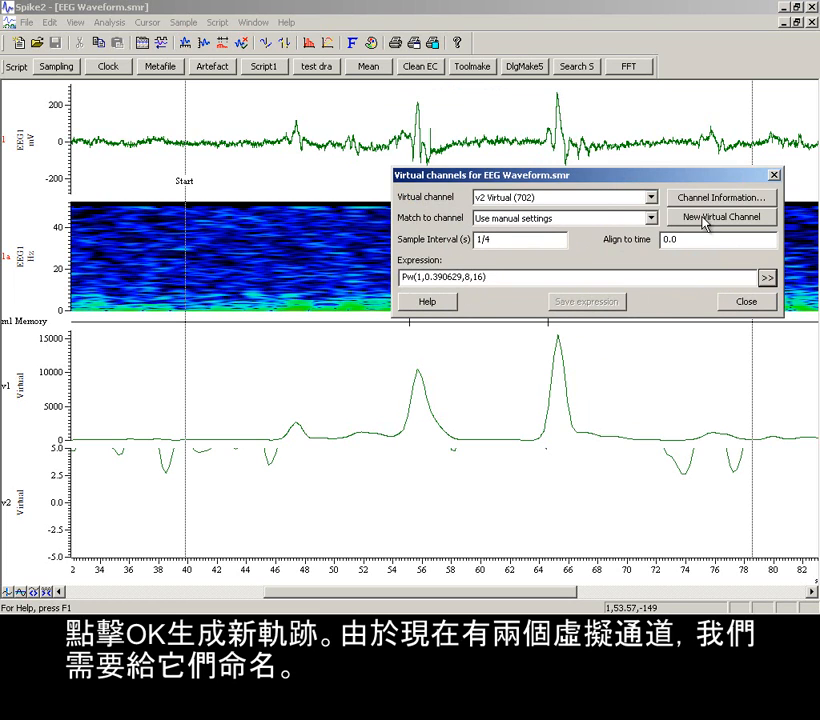
Step: Title the second virtual channel 8-16Hz and optimise its Y range
{"action": "left_click", "coordinate": [709, 198]}
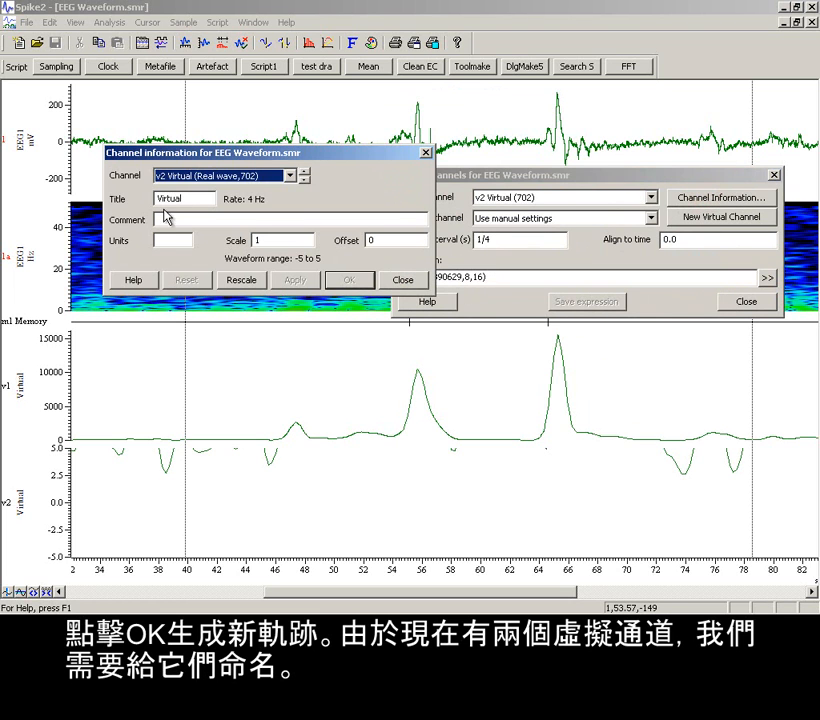
{"action": "double_click", "coordinate": [198, 201]}
{"action": "type", "text": "8"}
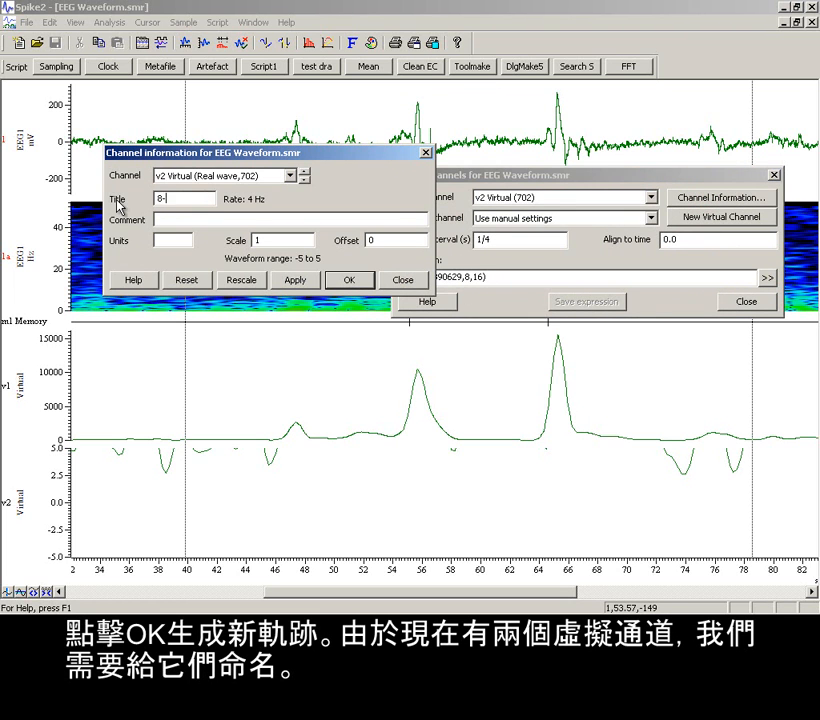
{"action": "type", "text": "-16Hz"}
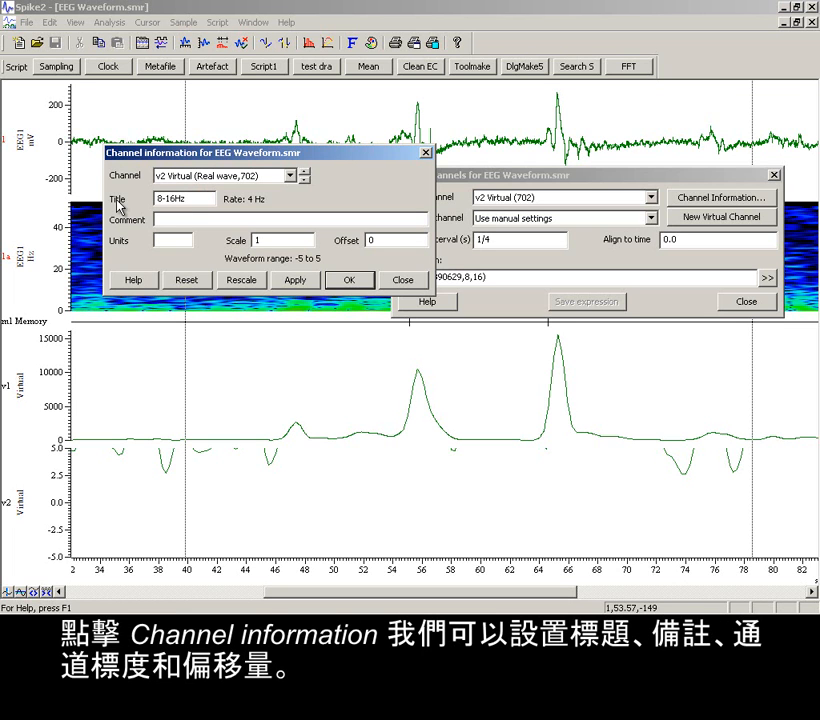
{"action": "left_click", "coordinate": [290, 281]}
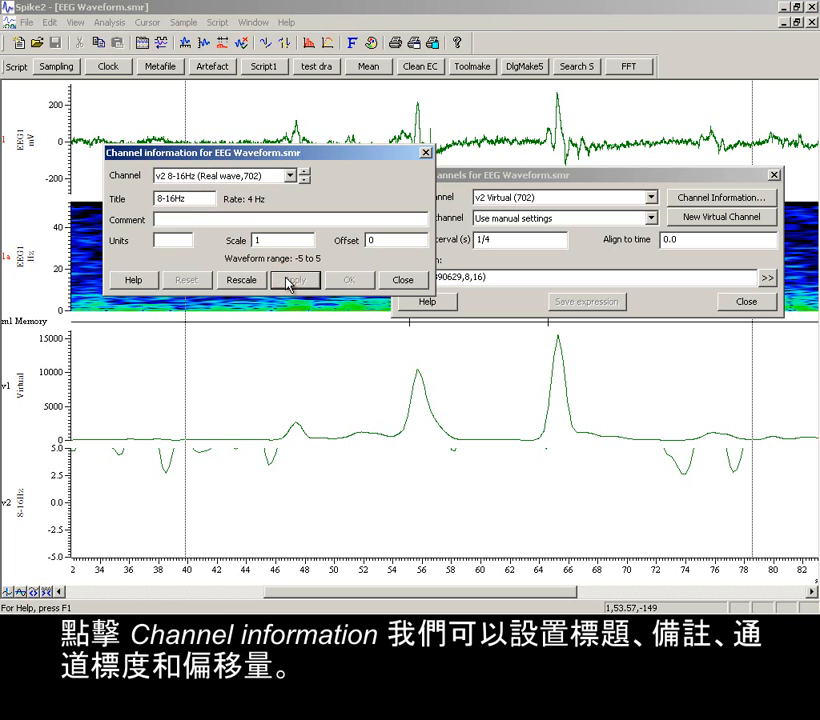
{"action": "left_click", "coordinate": [400, 280]}
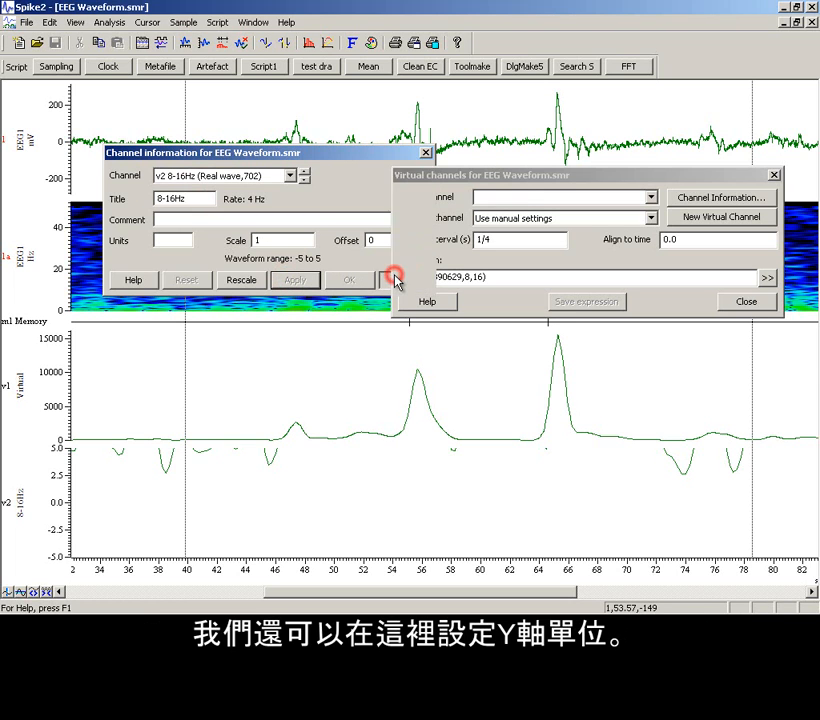
{"action": "left_click", "coordinate": [745, 303]}
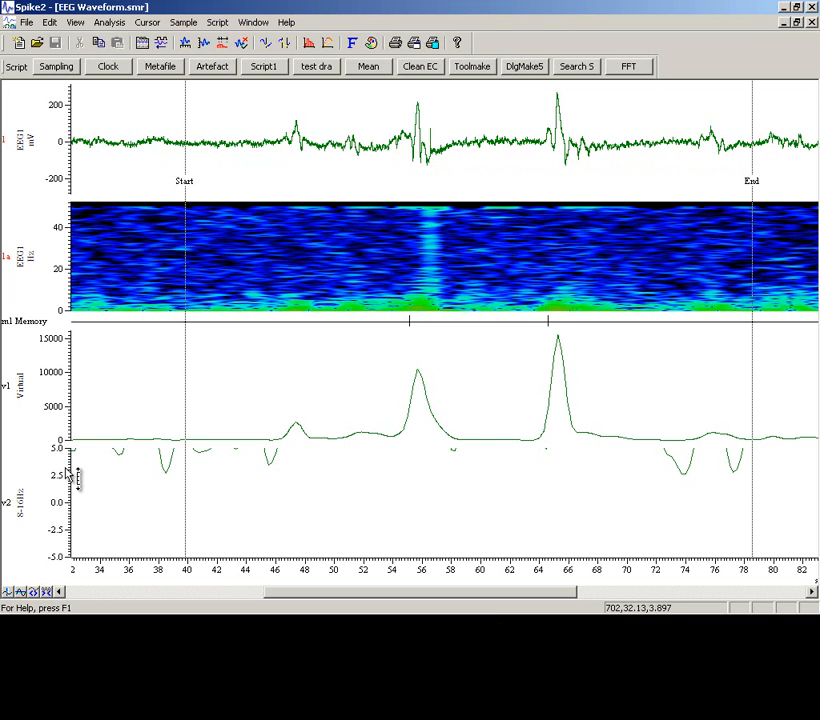
{"action": "double_click", "coordinate": [64, 470]}
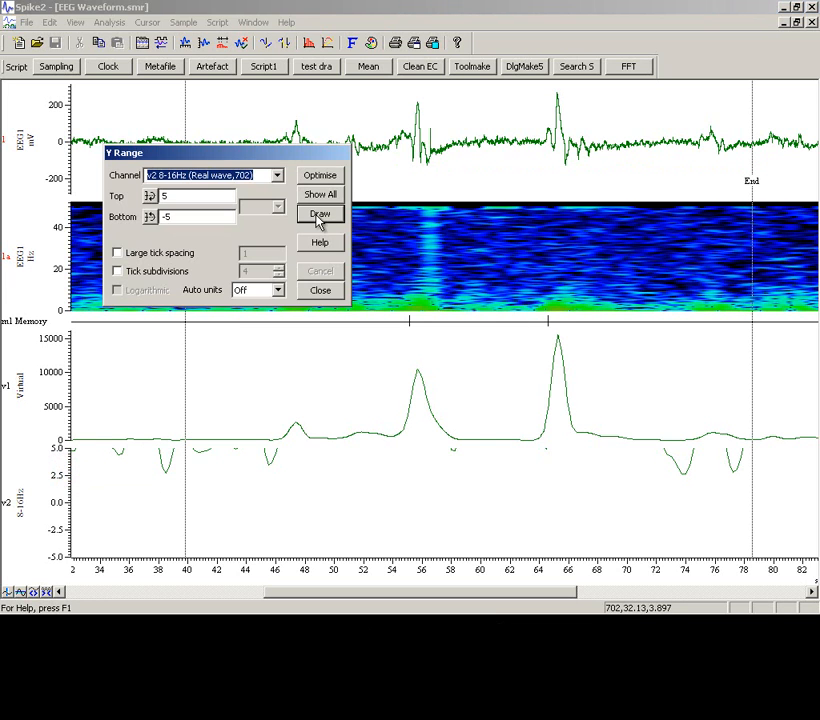
{"action": "left_click", "coordinate": [320, 176]}
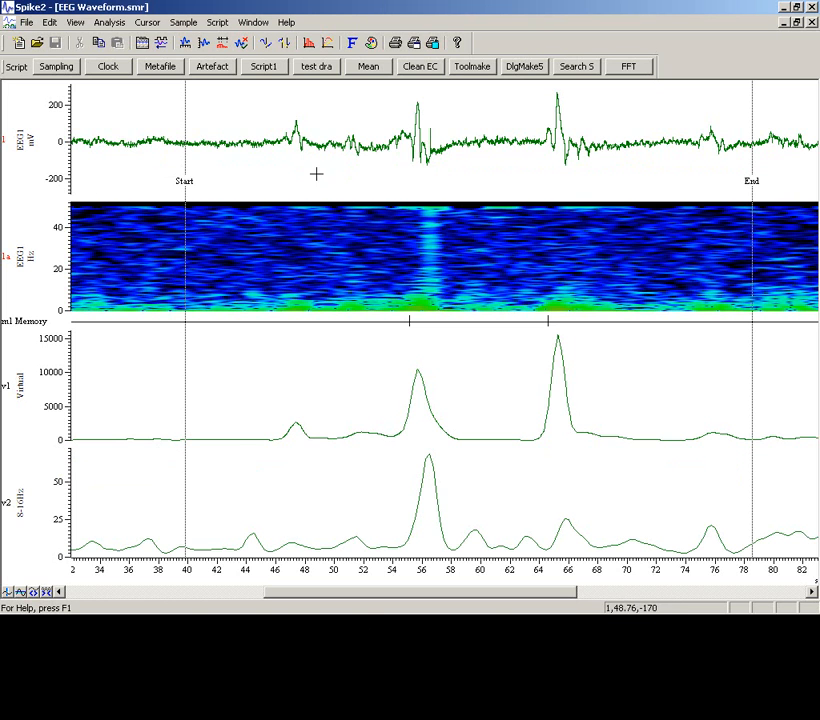
Step: Change the first virtual channel's title to 0-8Hz
{"action": "double_click", "coordinate": [20, 384]}
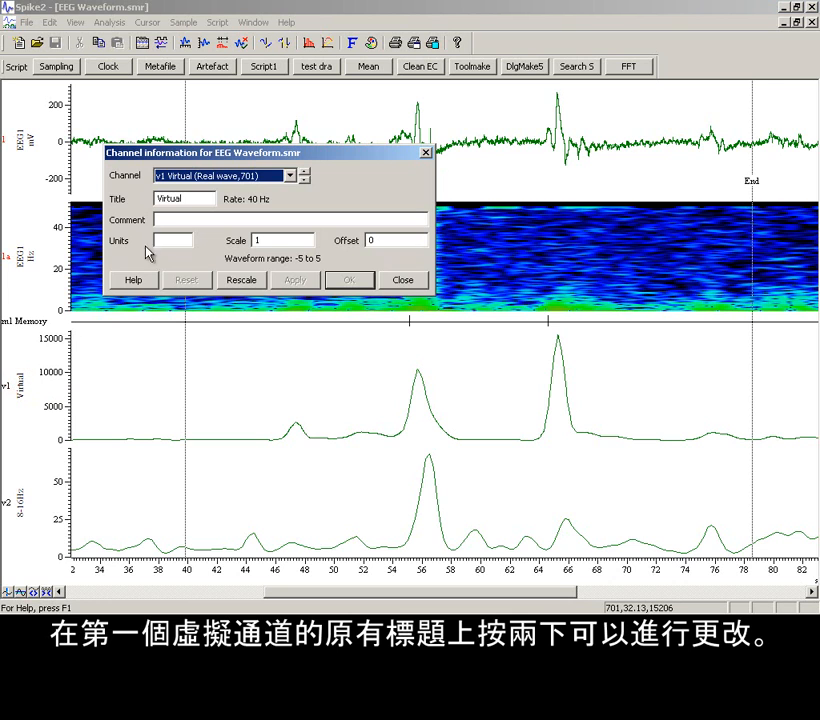
{"action": "double_click", "coordinate": [195, 197]}
{"action": "type", "text": "0-8Hz"}
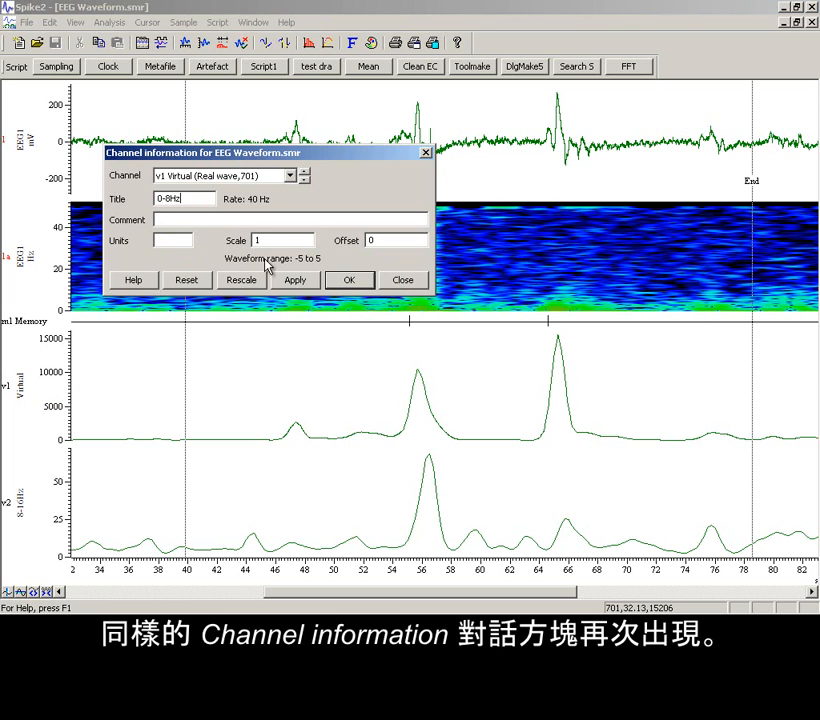
{"action": "left_click", "coordinate": [352, 278]}
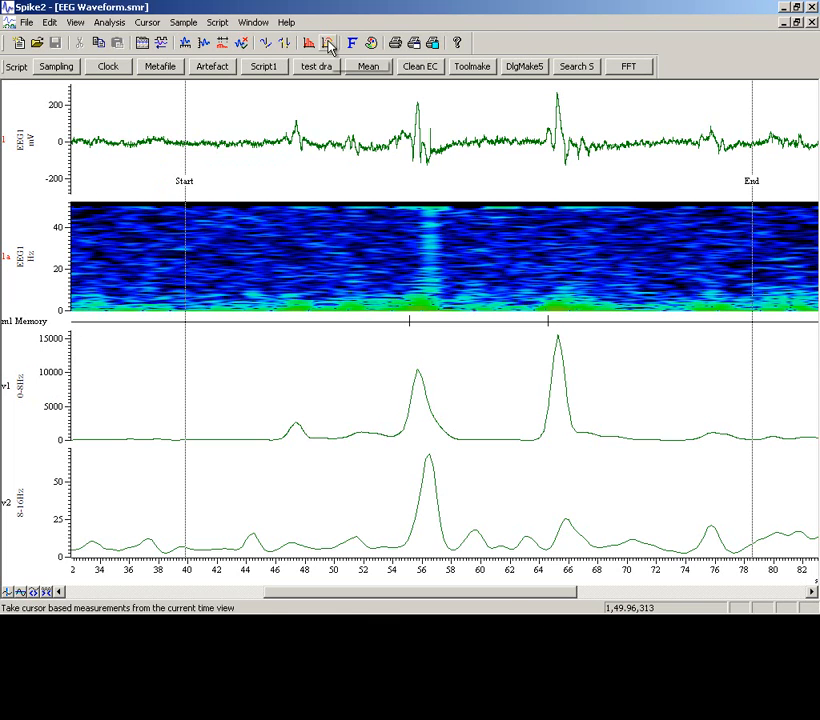
Step: Set the channel primary colour to red for v1 0-8Hz and dark blue for v2 8-16Hz
{"action": "left_click", "coordinate": [372, 43]}
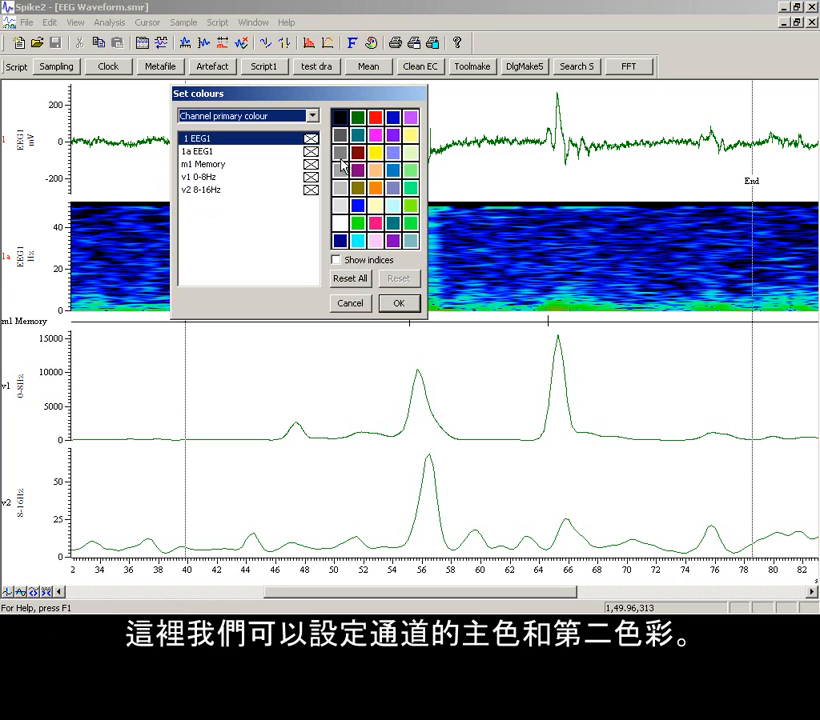
{"action": "left_click", "coordinate": [311, 177]}
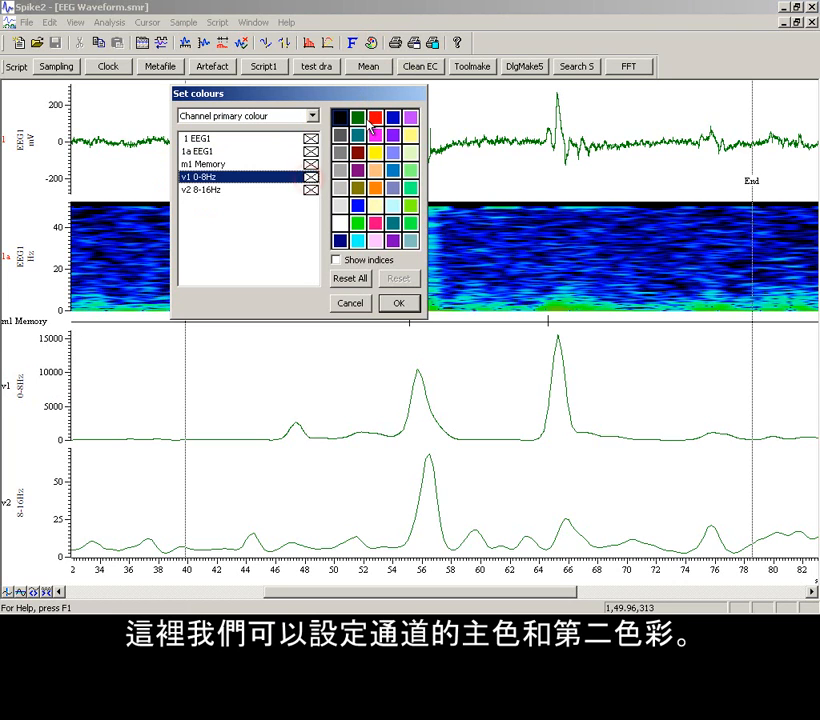
{"action": "left_click", "coordinate": [375, 117]}
{"action": "left_click", "coordinate": [313, 189]}
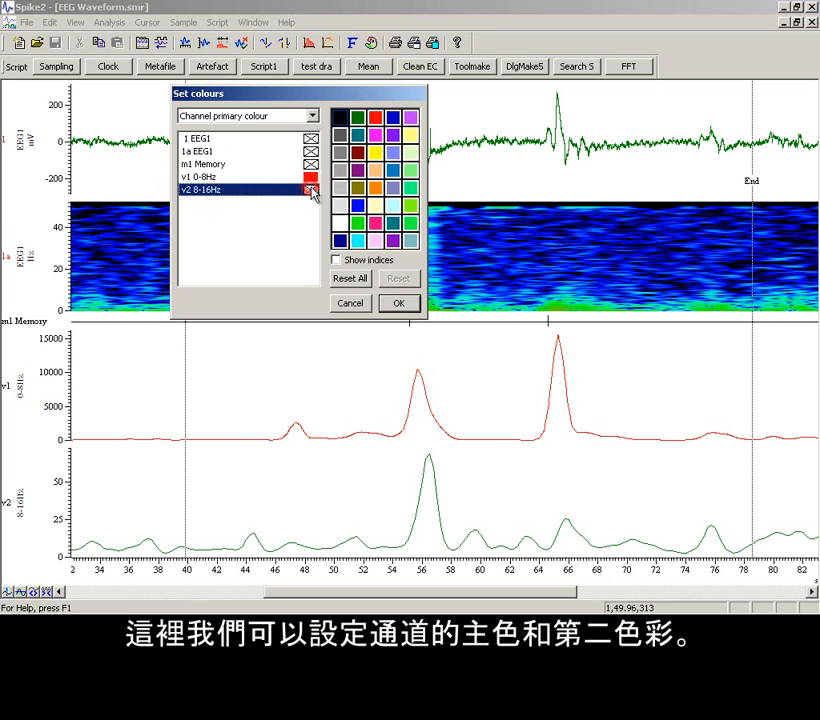
{"action": "left_click", "coordinate": [392, 119]}
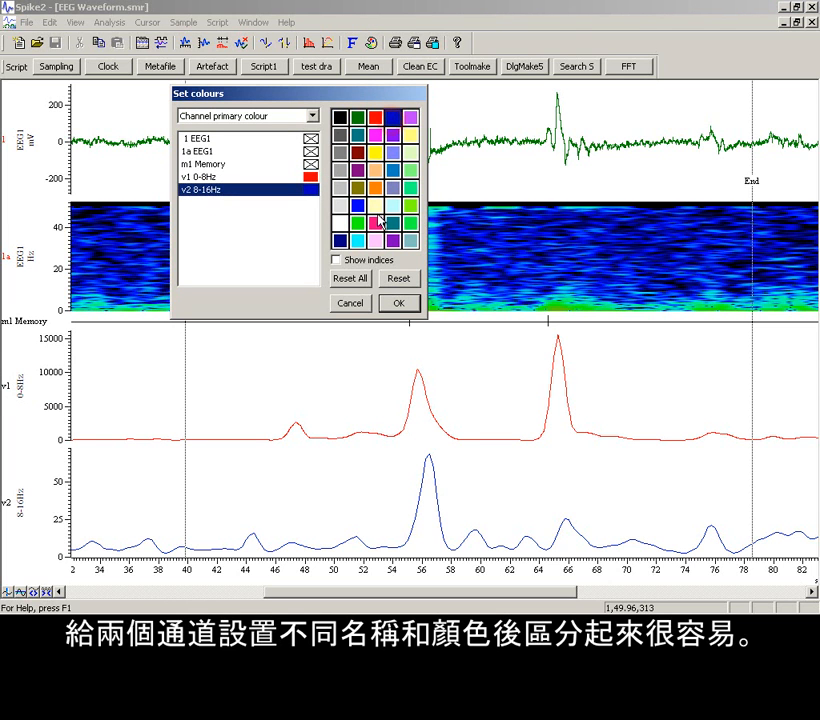
{"action": "left_click", "coordinate": [396, 303]}
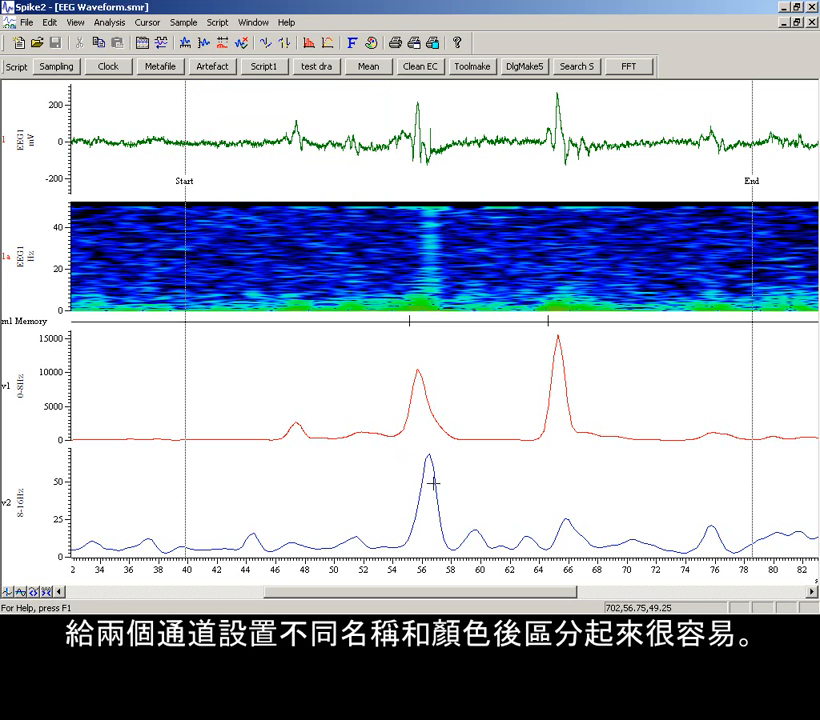
{"action": "left_click_drag", "start_coordinate": [428, 335], "coordinate": [427, 335]}
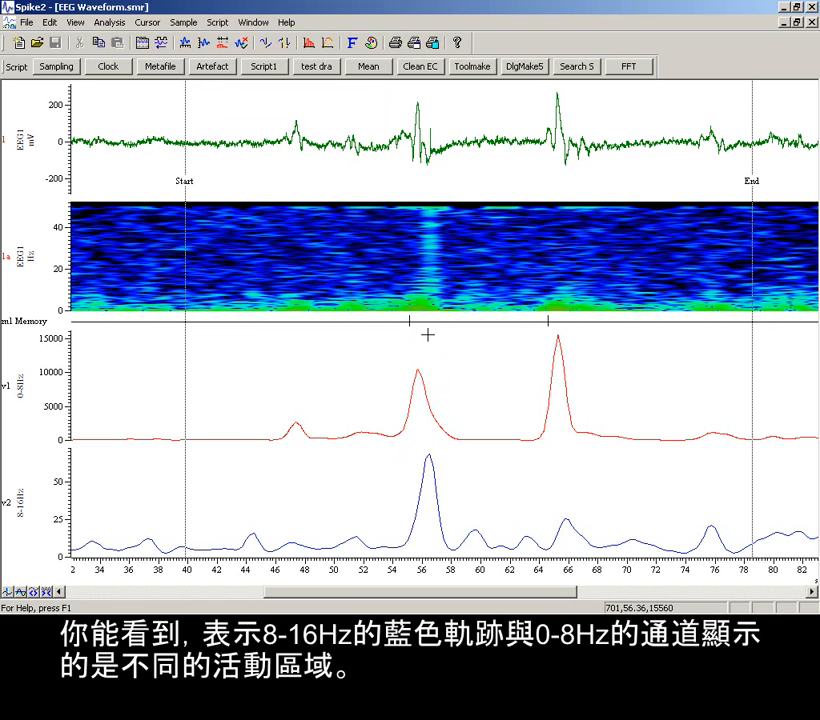
{"action": "left_click_drag", "start_coordinate": [255, 527], "coordinate": [256, 525]}
{"action": "left_click", "coordinate": [526, 531]}
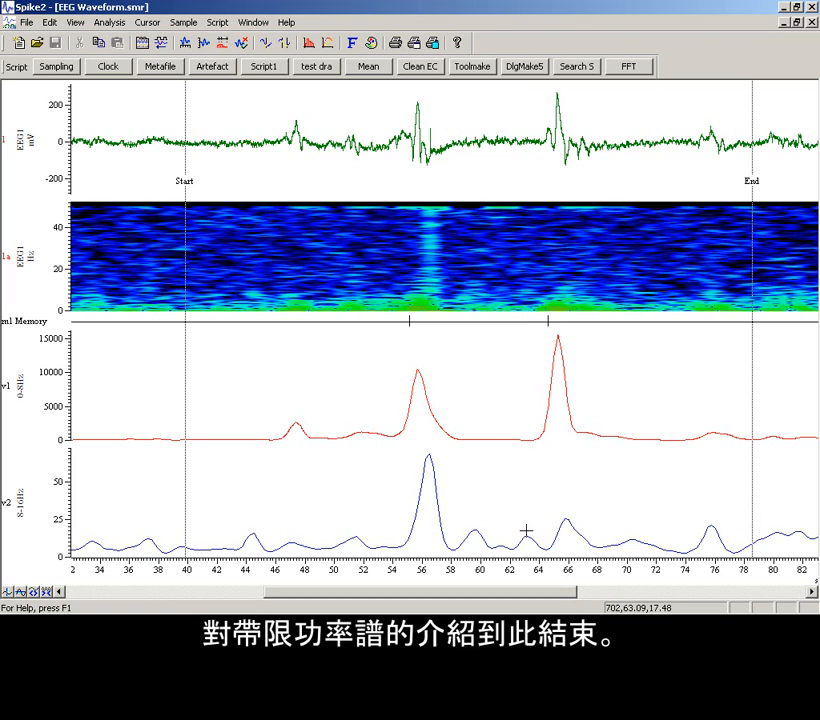